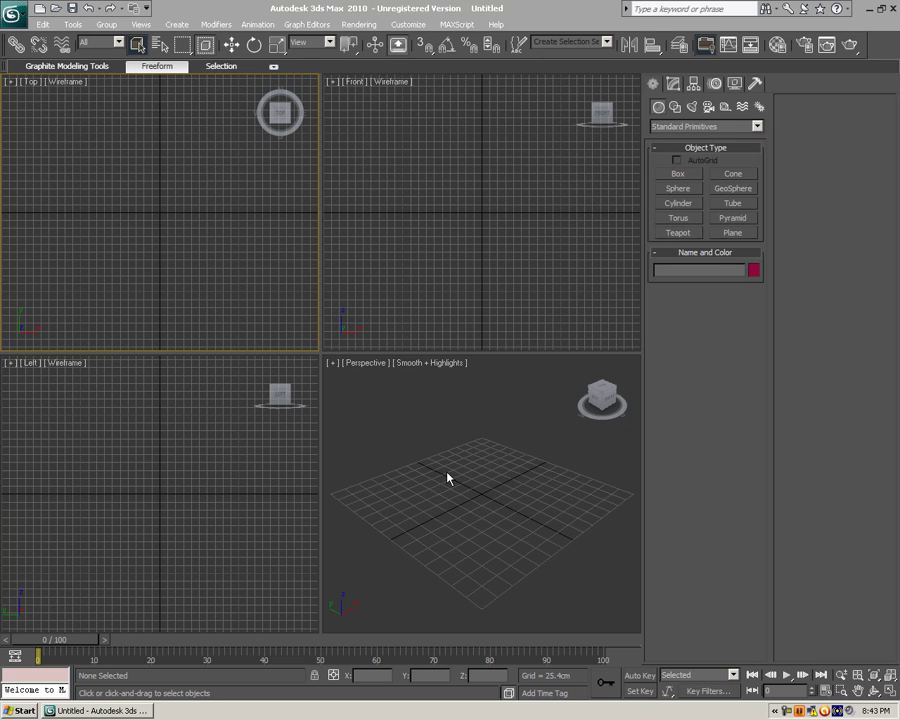
Switch between the Front, Top, Left and Perspective views, ending with Perspective active
left_click(407, 316)
left_click(241, 307)
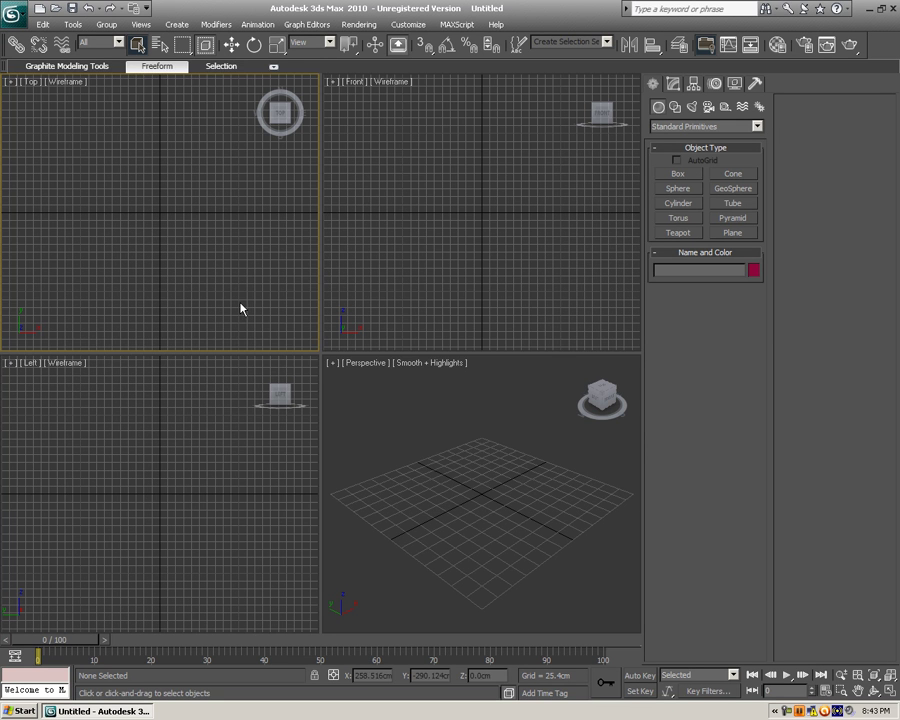
left_click(155, 428)
left_click(352, 370)
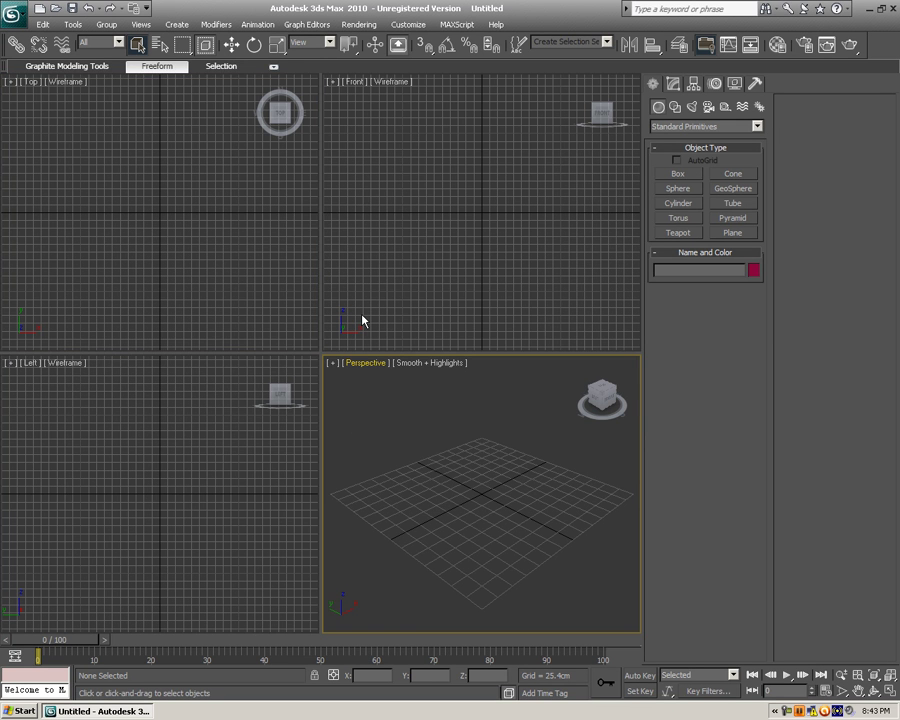
left_click(366, 315)
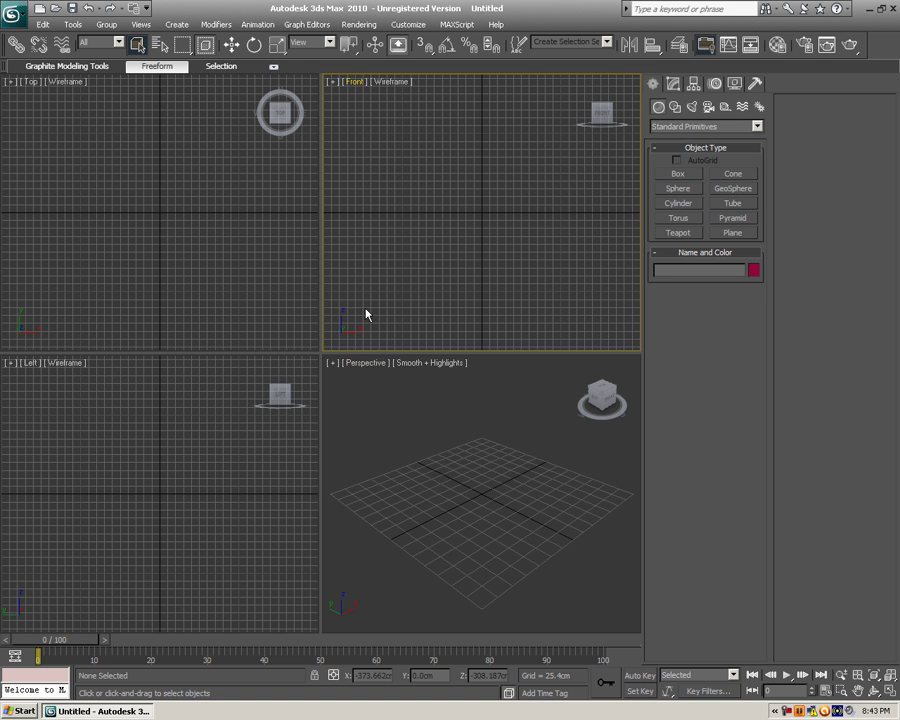
left_click(268, 307)
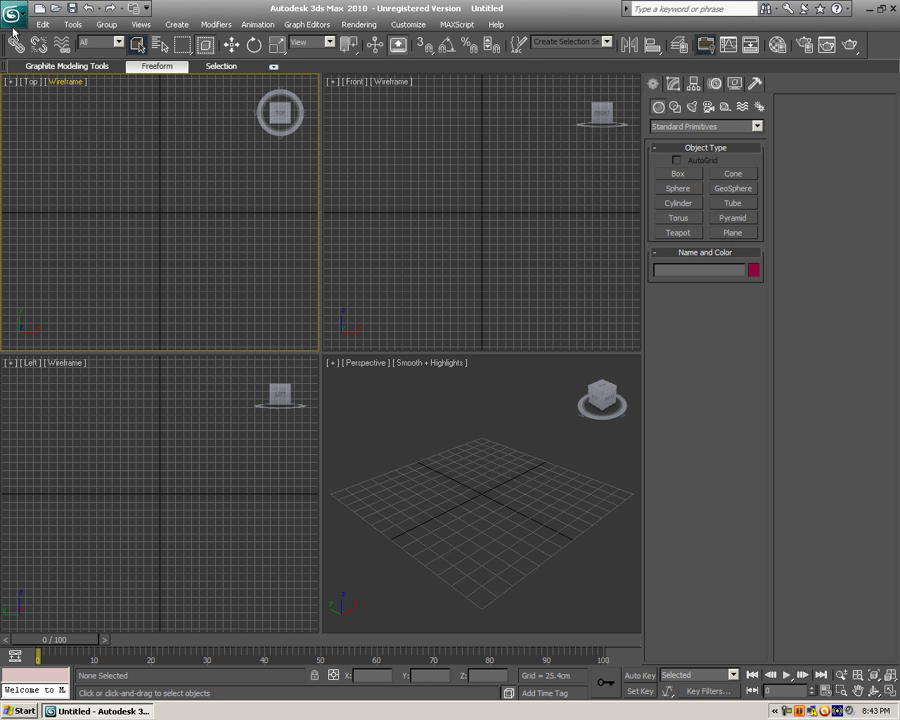
left_click(418, 243)
left_click(270, 215)
left_click(519, 417)
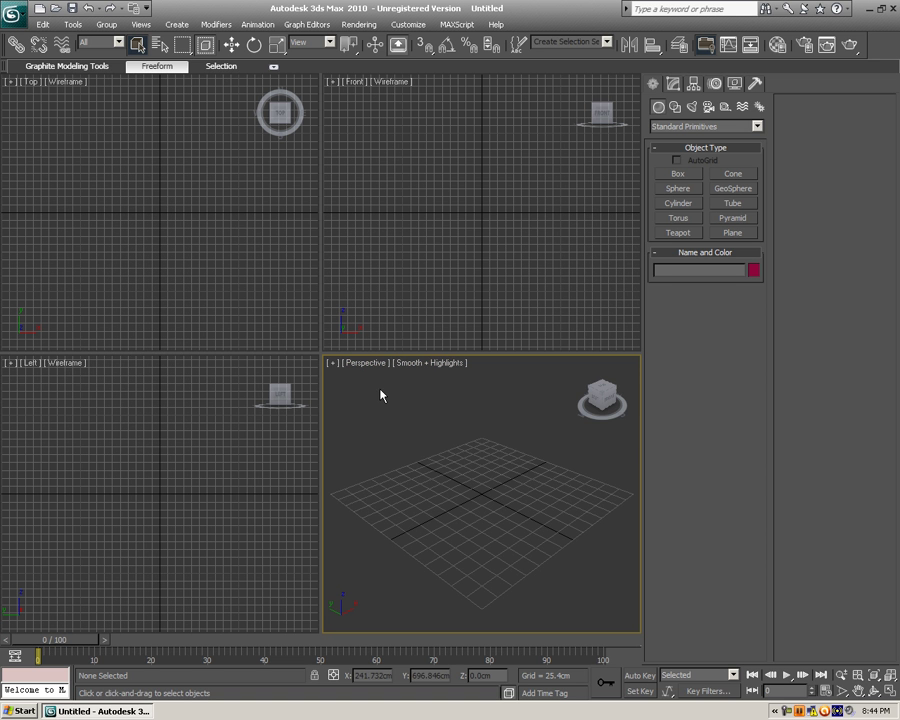
left_click(261, 322)
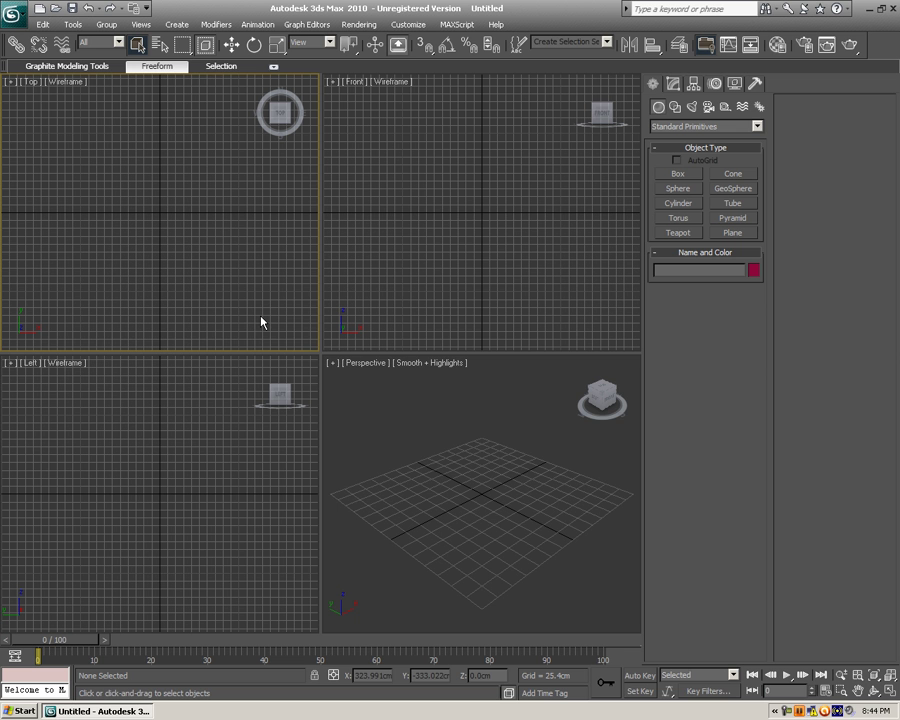
left_click(364, 390)
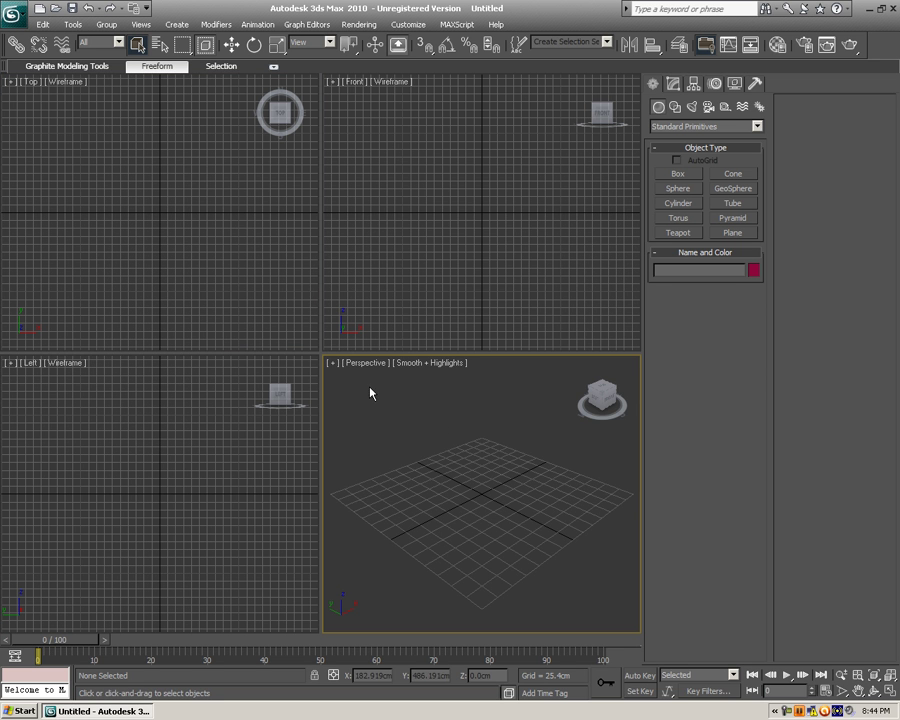
Open Viewport Background and browse to the Textures > Maps > Golf_Field > backplates folder
left_click(142, 25)
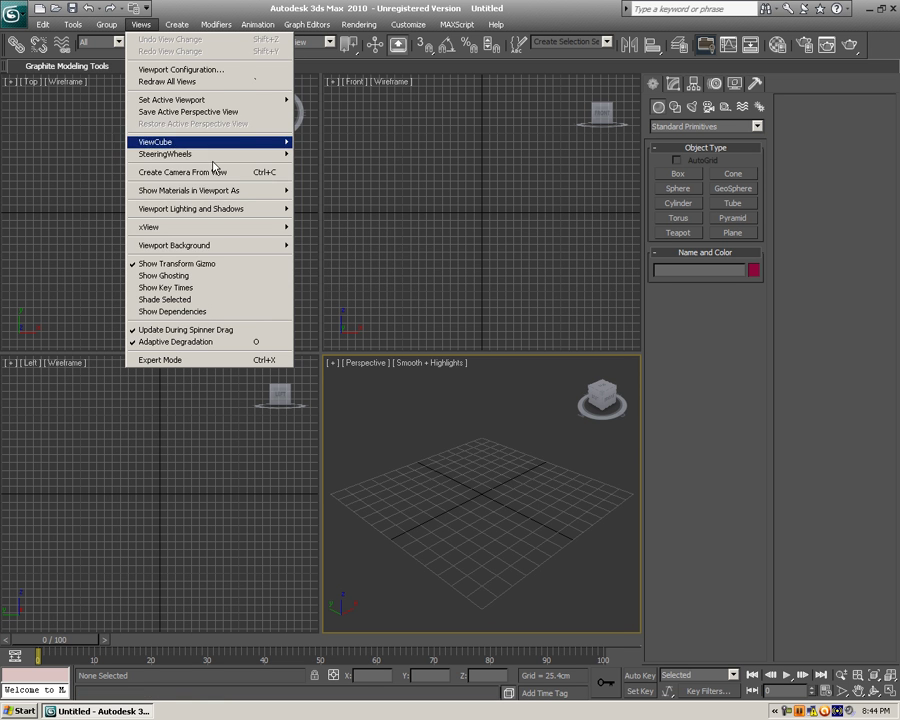
mouse_move(228, 252)
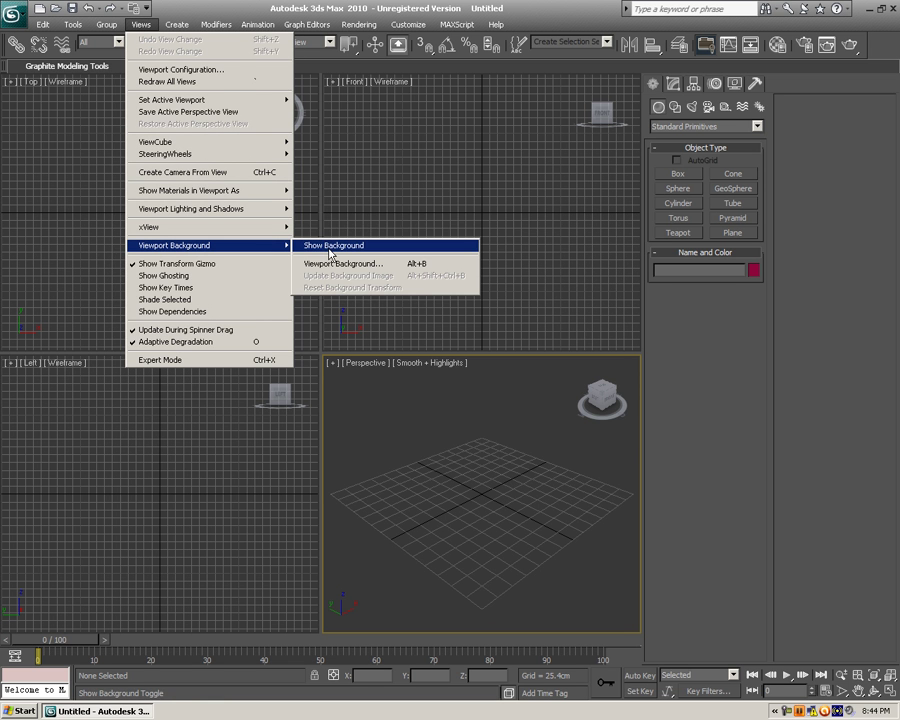
left_click(362, 266)
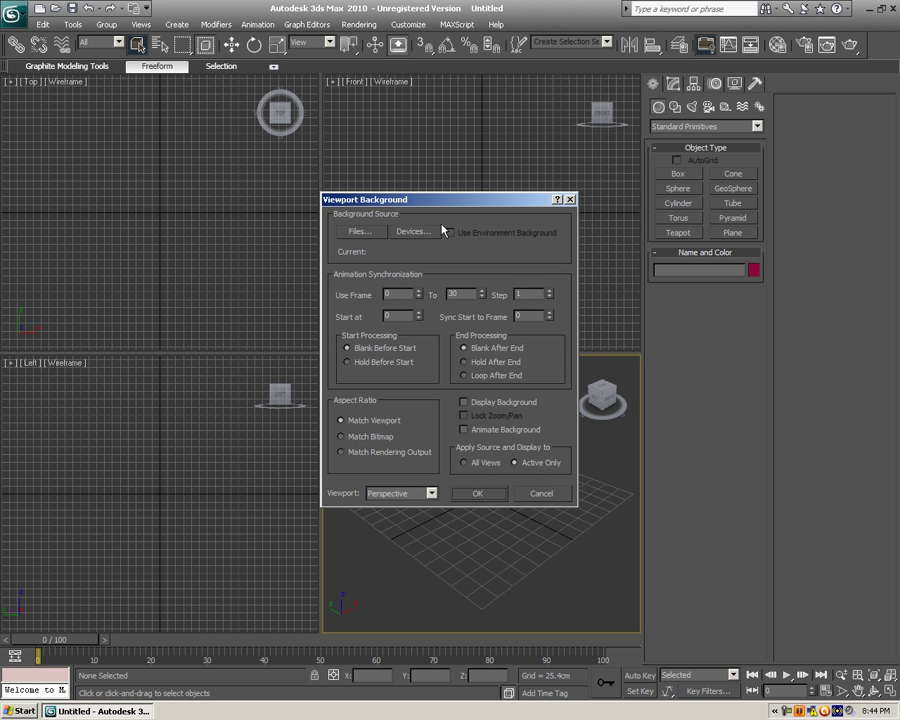
left_click(376, 234)
left_click(108, 61)
scroll(104, 68, "up", 1)
left_click(112, 66)
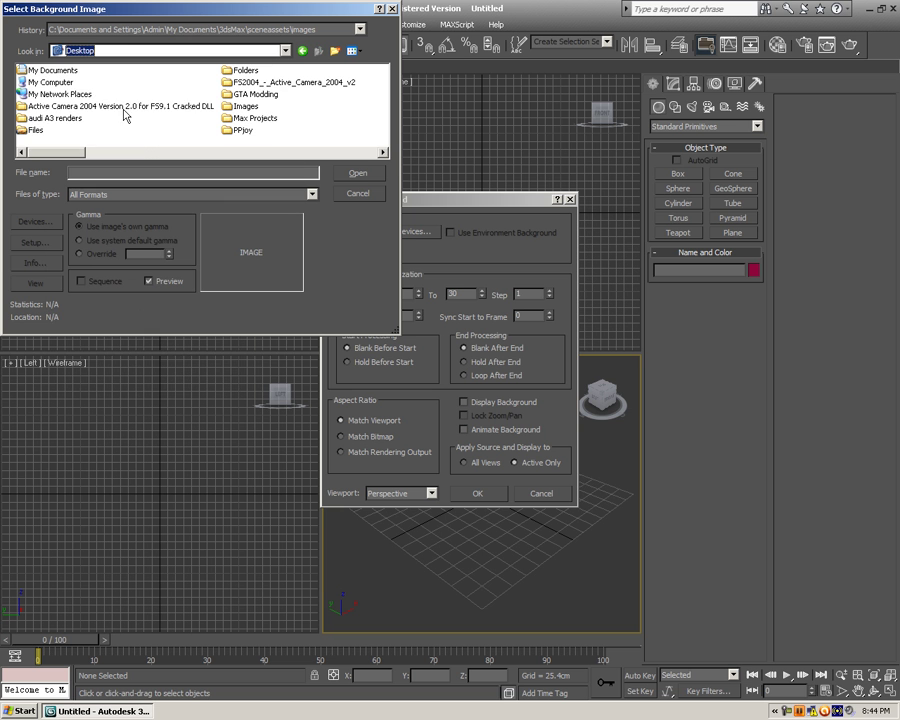
left_click(384, 152)
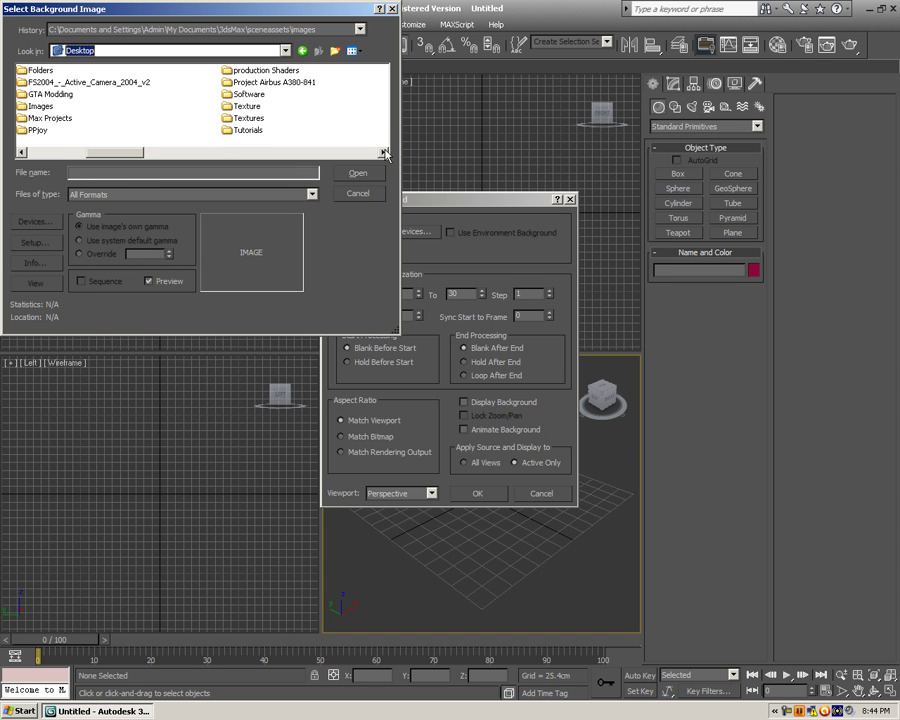
double_click(250, 119)
left_click(35, 69)
double_click(35, 69)
double_click(40, 92)
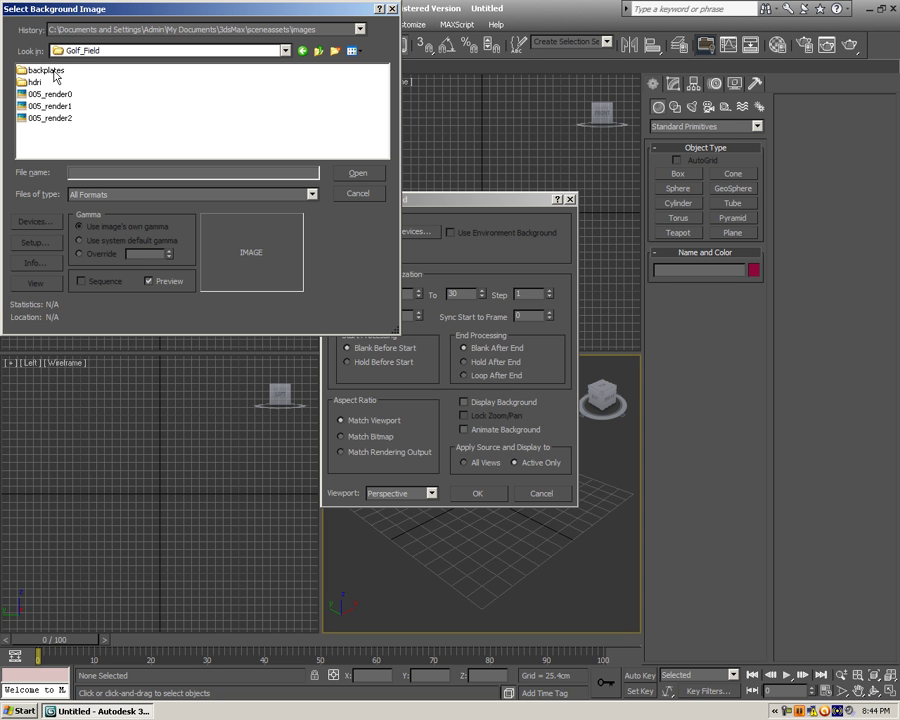
double_click(45, 71)
Load 005_backplates_nordicfxnet_42 as the background with Match Bitmap and Lock Zoom/Pan
left_click(352, 50)
left_click(372, 66)
left_click_drag(383, 93, 383, 127)
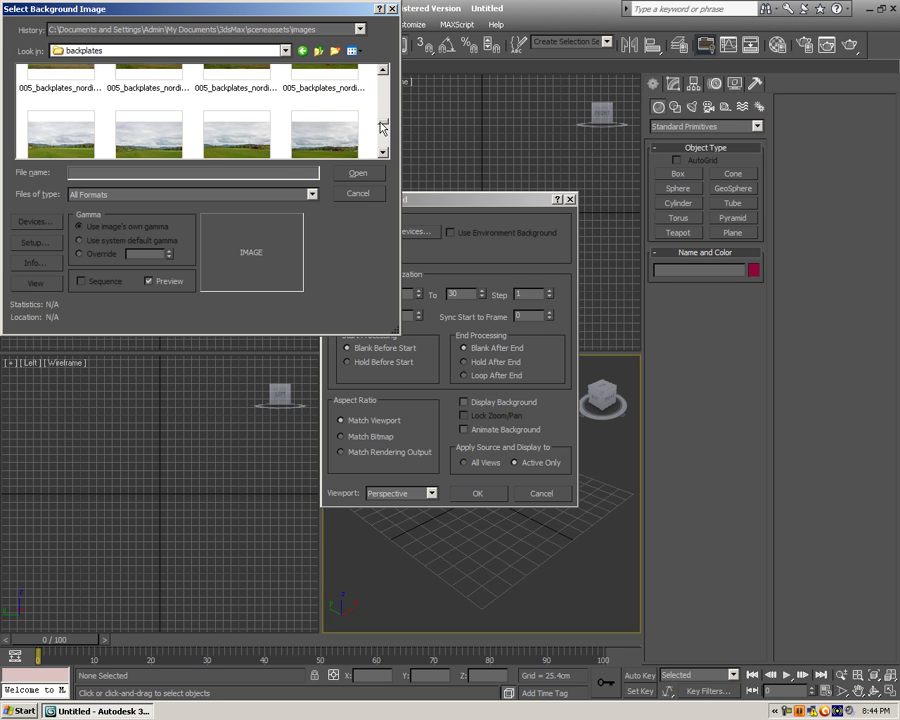
scroll(258, 145, "down", 1)
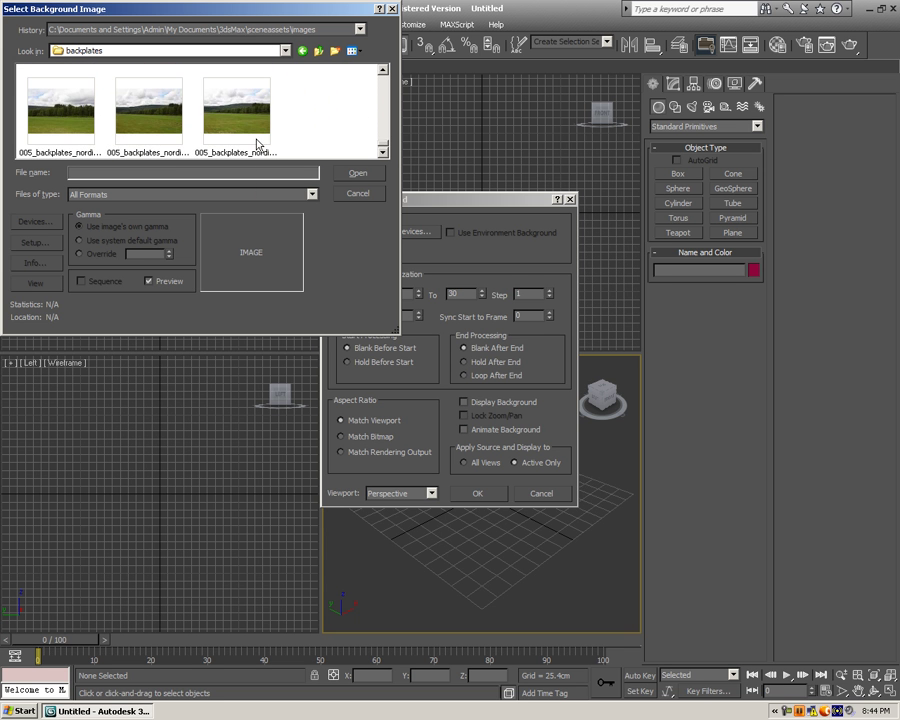
left_click(163, 132)
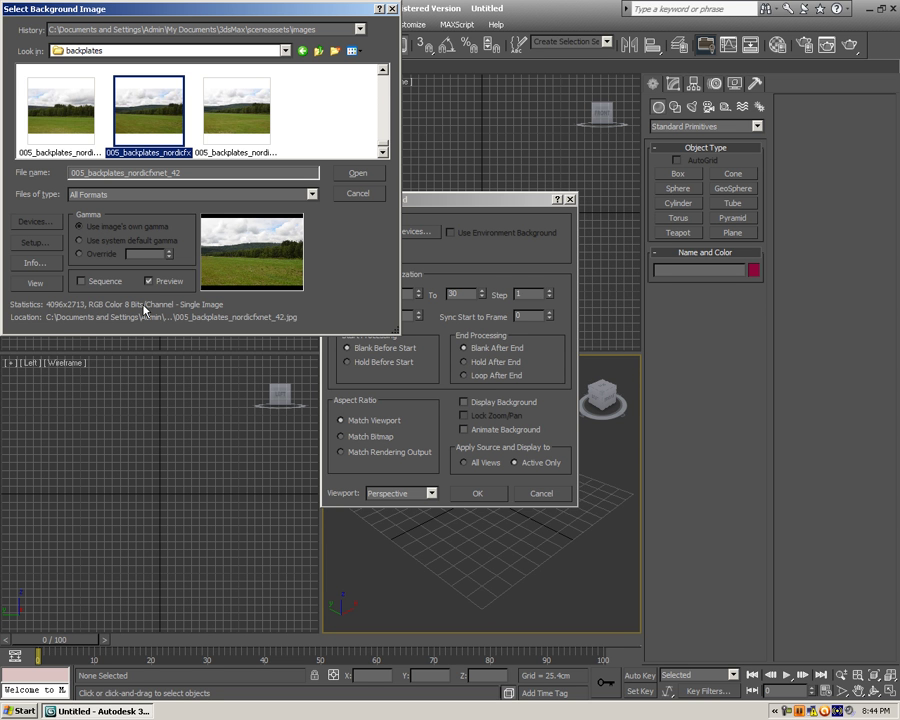
left_click(356, 174)
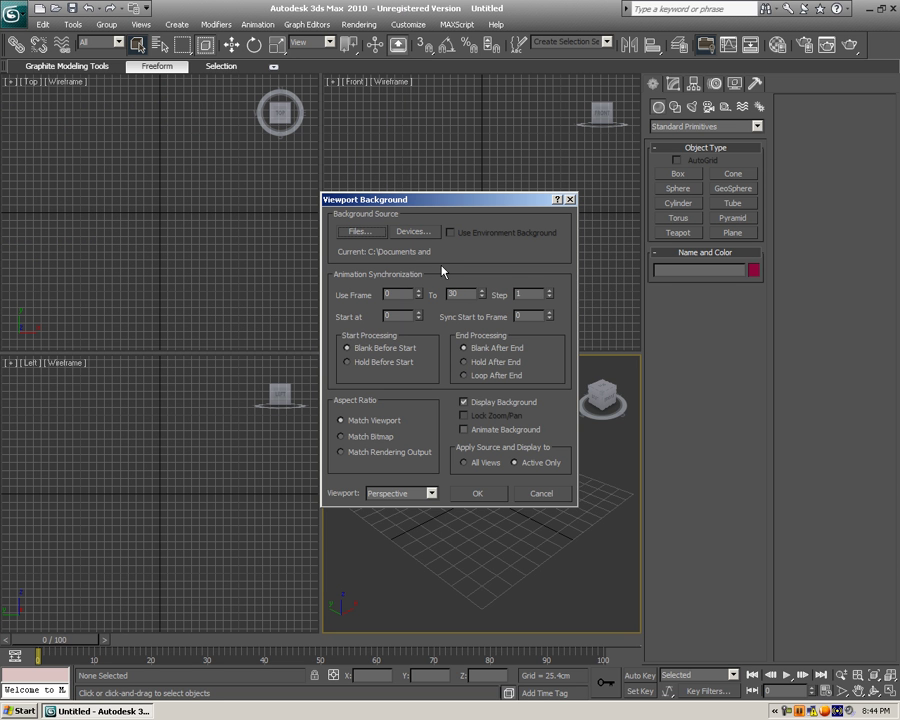
left_click(384, 440)
left_click(476, 415)
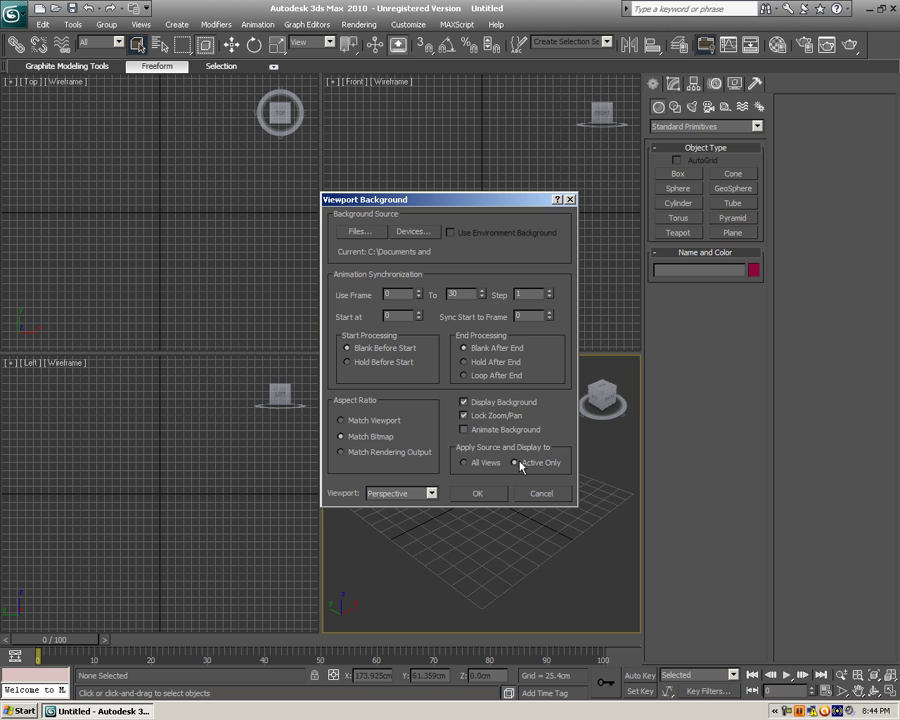
left_click(478, 494)
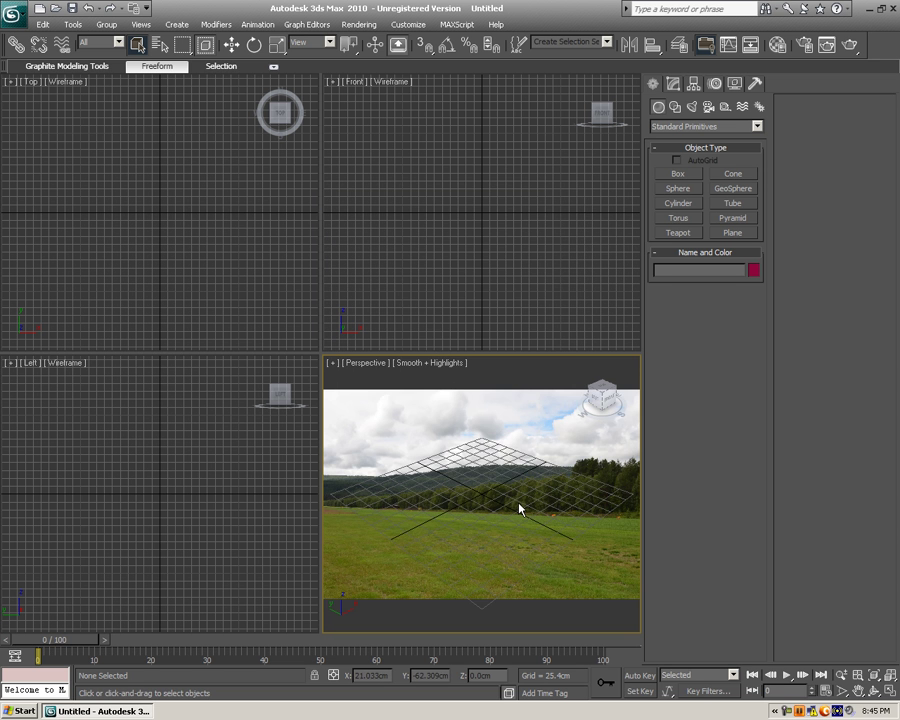
Draw a plane in the Top view and set its length and width to 500
left_click(265, 297)
left_click(733, 234)
left_click_drag(91, 135, 231, 293)
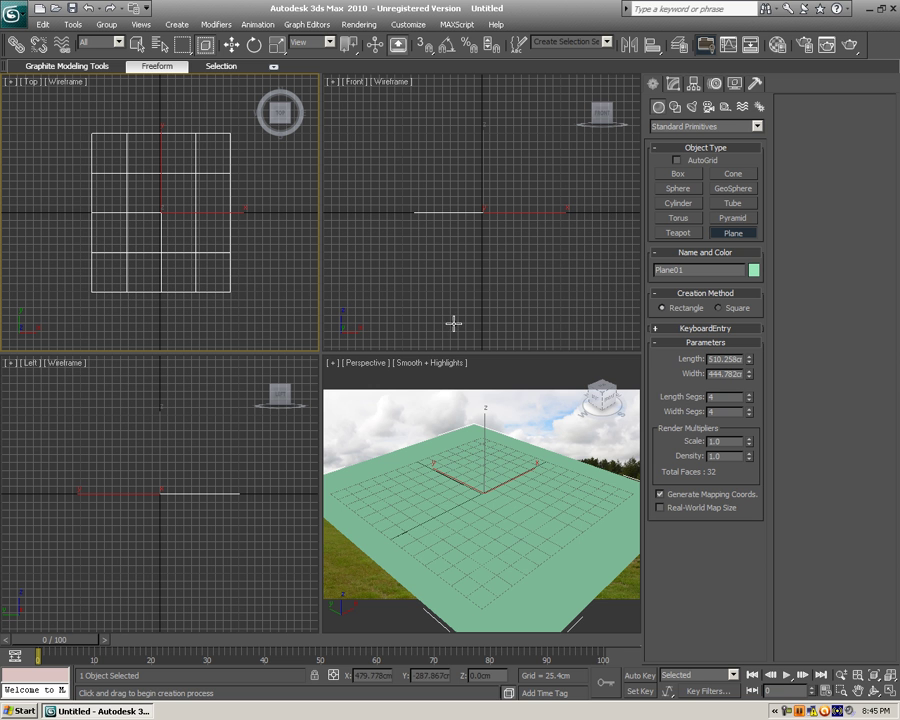
double_click(722, 359)
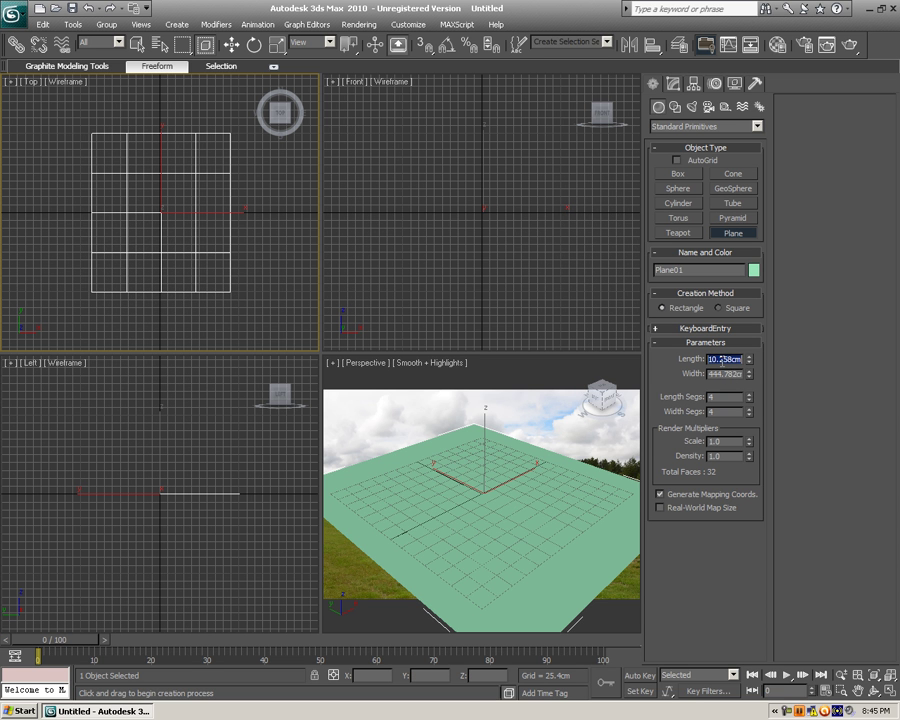
type("500")
key("Tab")
type("50")
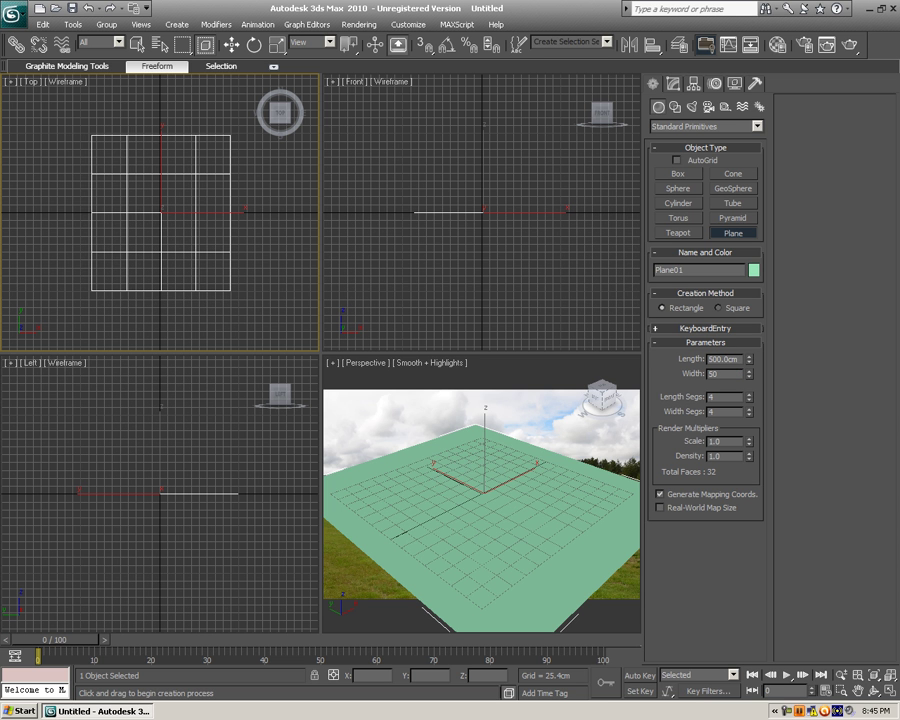
type("0")
key("Return")
Set the scene's metric display units to Meters in Units Setup
left_click(406, 26)
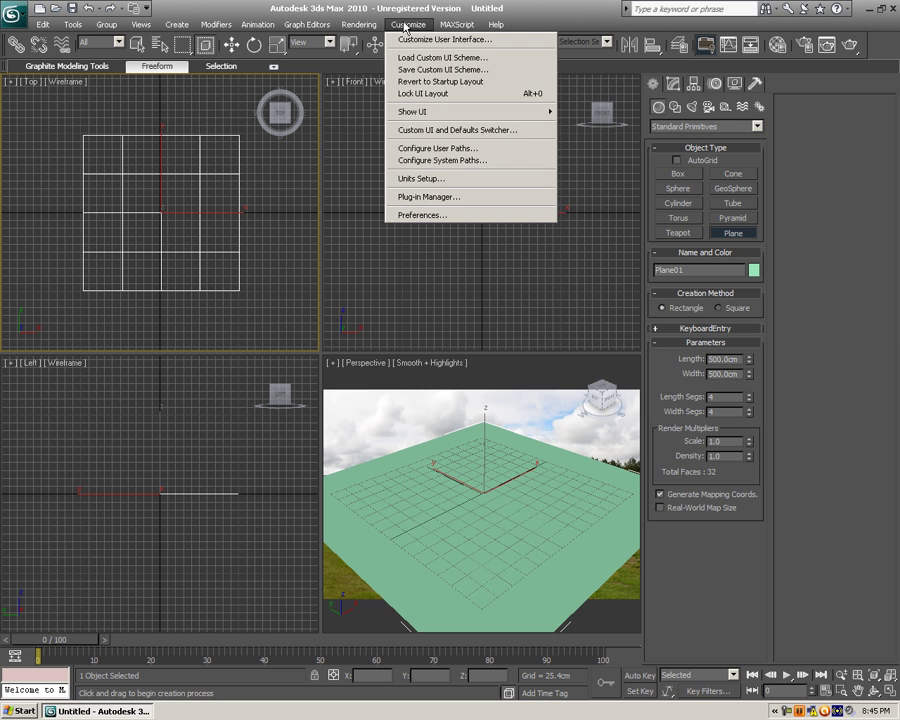
left_click(421, 178)
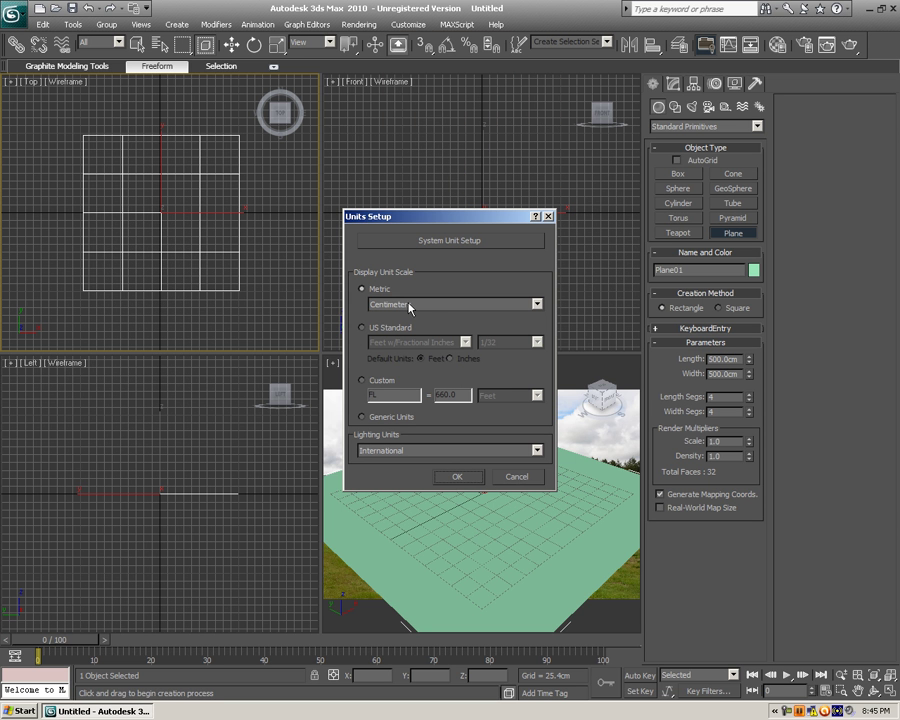
left_click(409, 305)
left_click(404, 336)
left_click(458, 476)
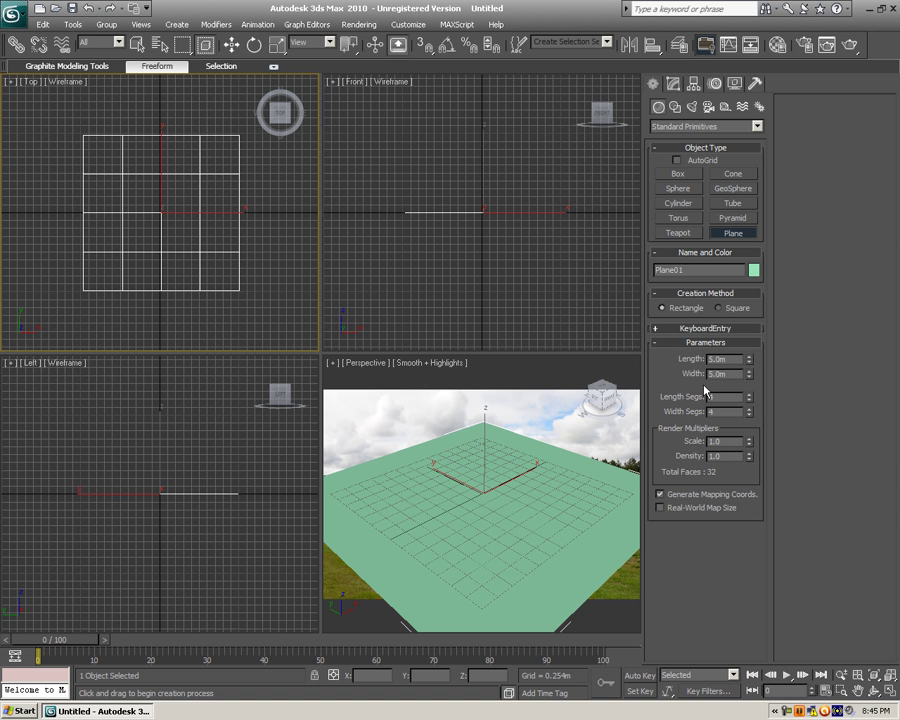
left_click(522, 488)
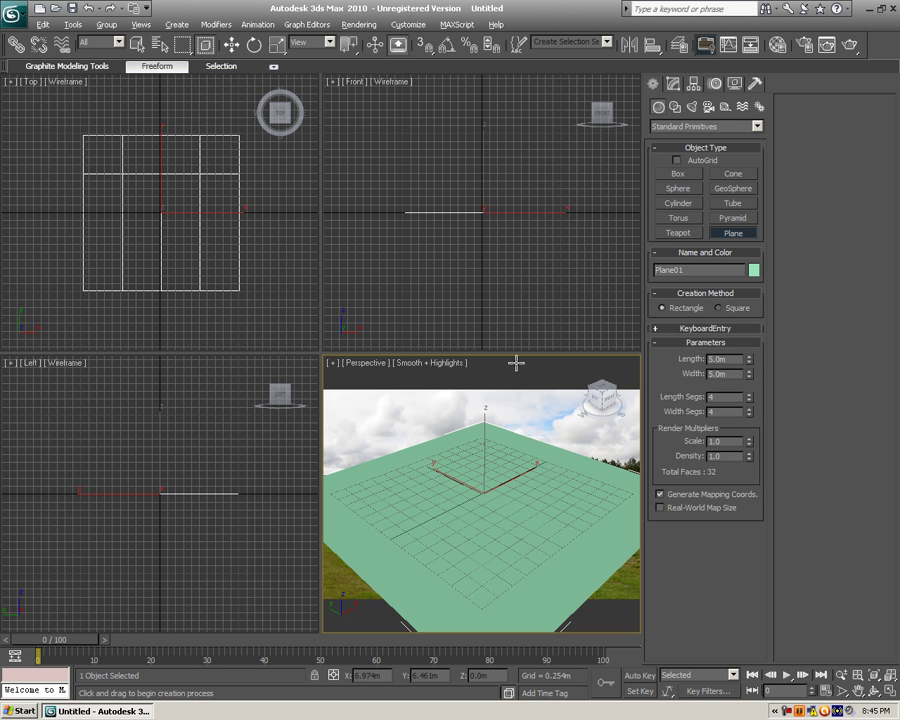
Maximise the Perspective view with edged faces and no grid, orbit it, and create Camera01 from the view
key("alt+w")
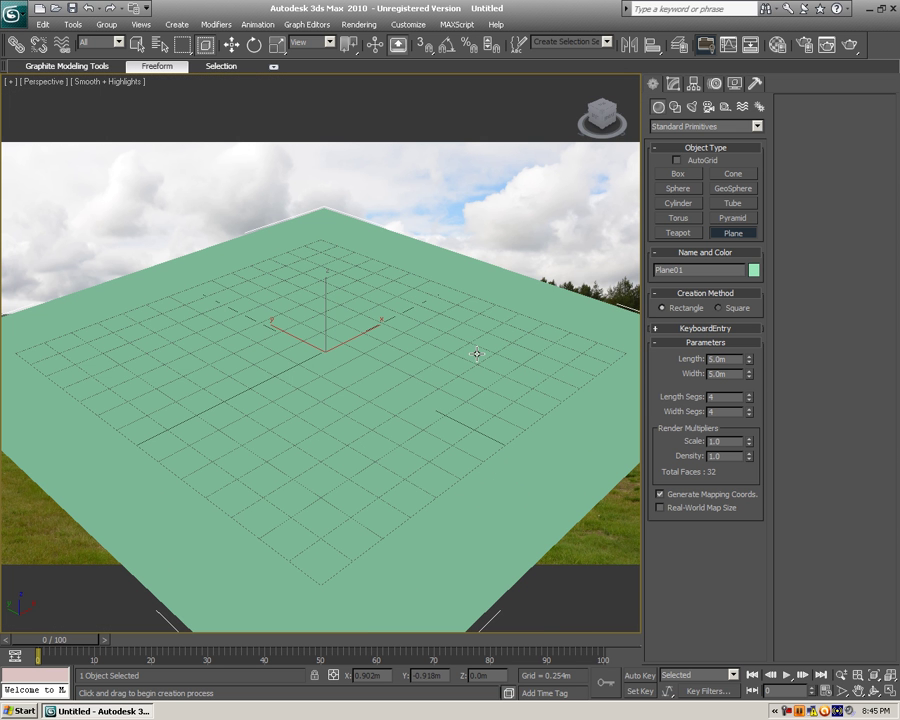
key("F4")
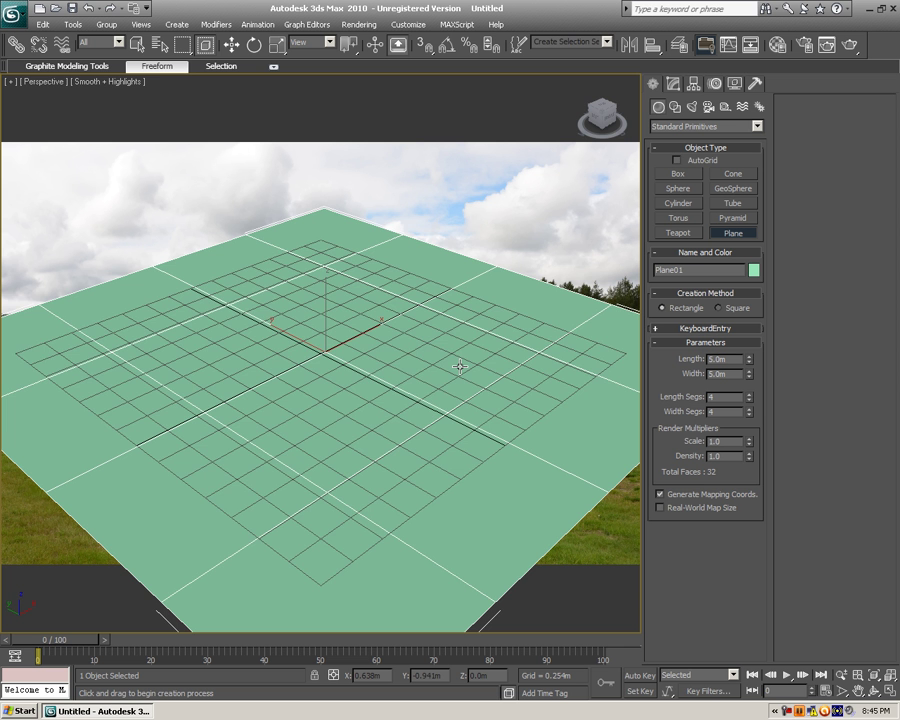
key("g")
scroll(448, 404, "up", 3)
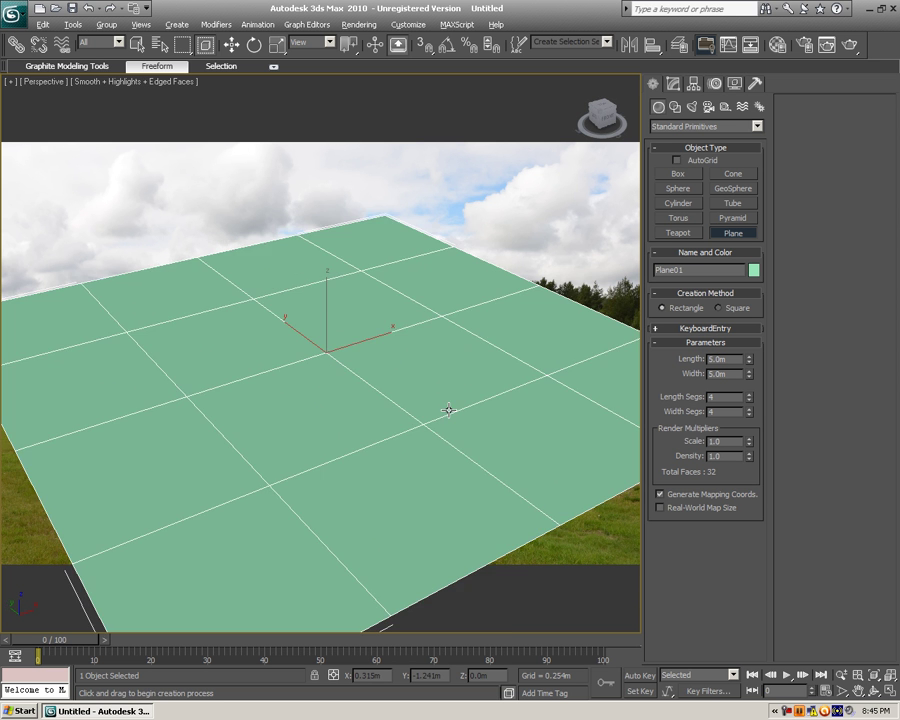
middle_click_drag(443, 400, 462, 406, "alt")
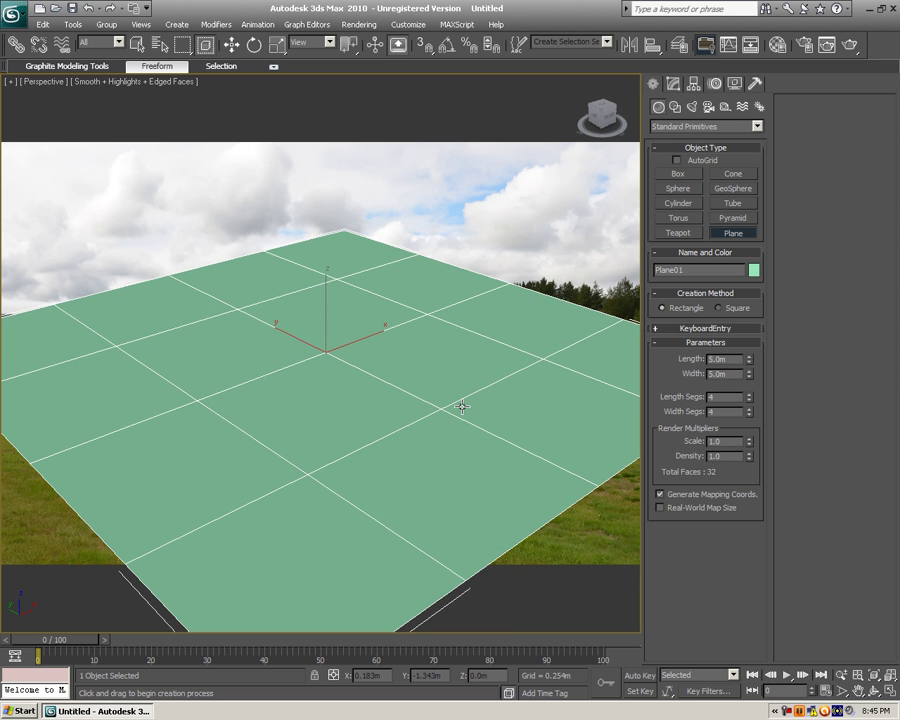
key("ctrl+c")
Select Plane01 and show its parameters in the Modify panel
left_click(146, 25)
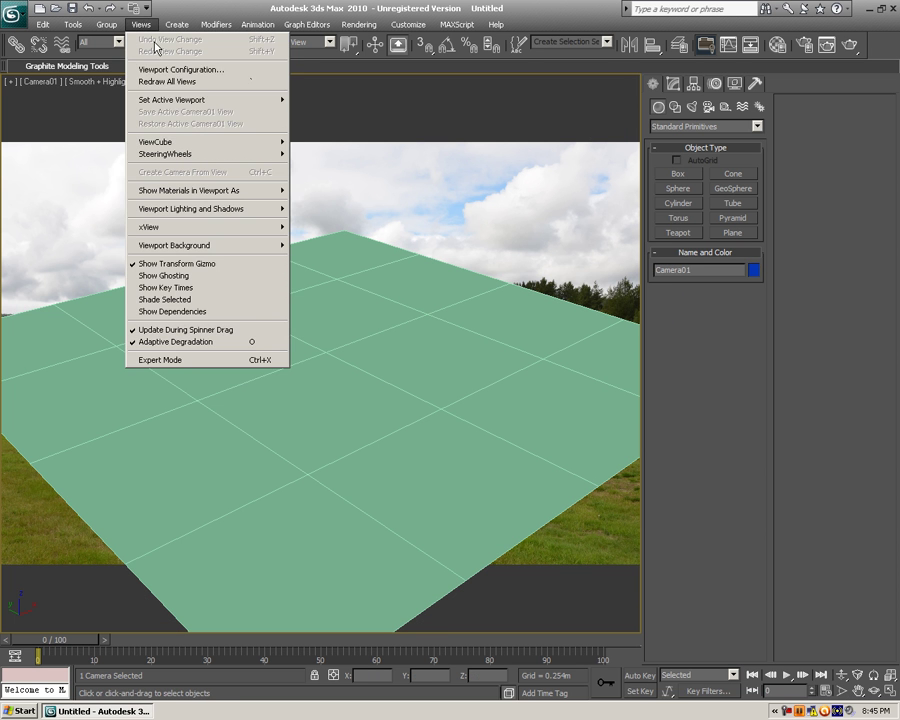
mouse_move(191, 31)
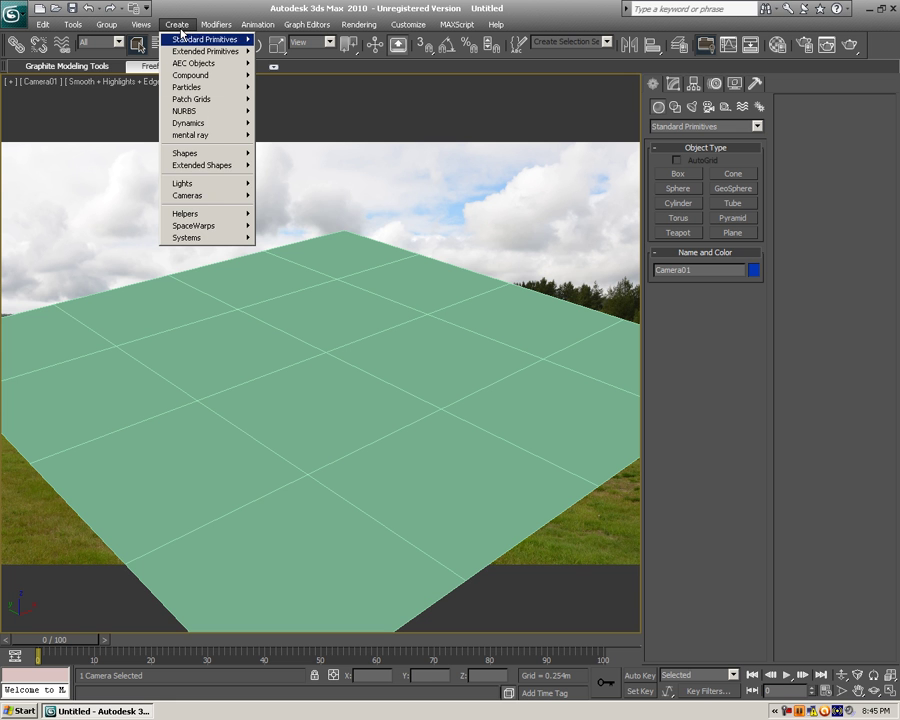
mouse_move(218, 196)
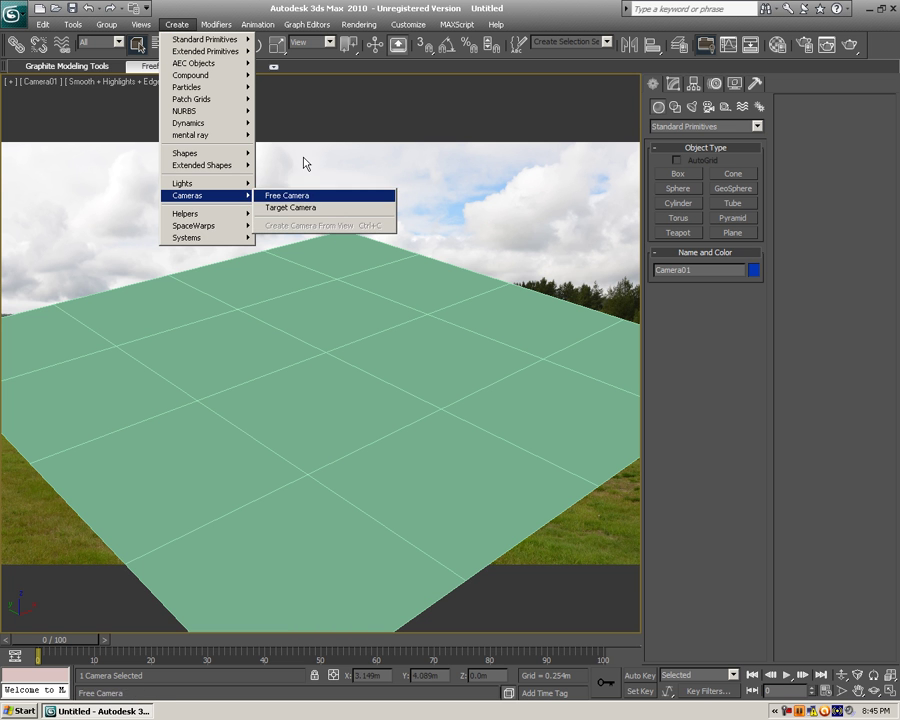
left_click(320, 120)
left_click(356, 275)
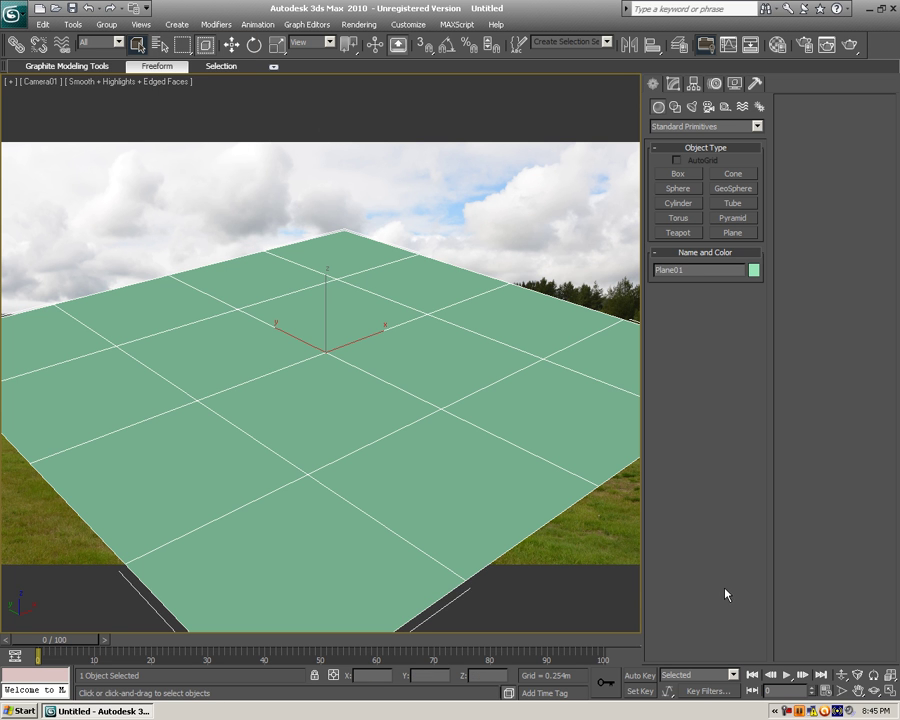
left_click(674, 84)
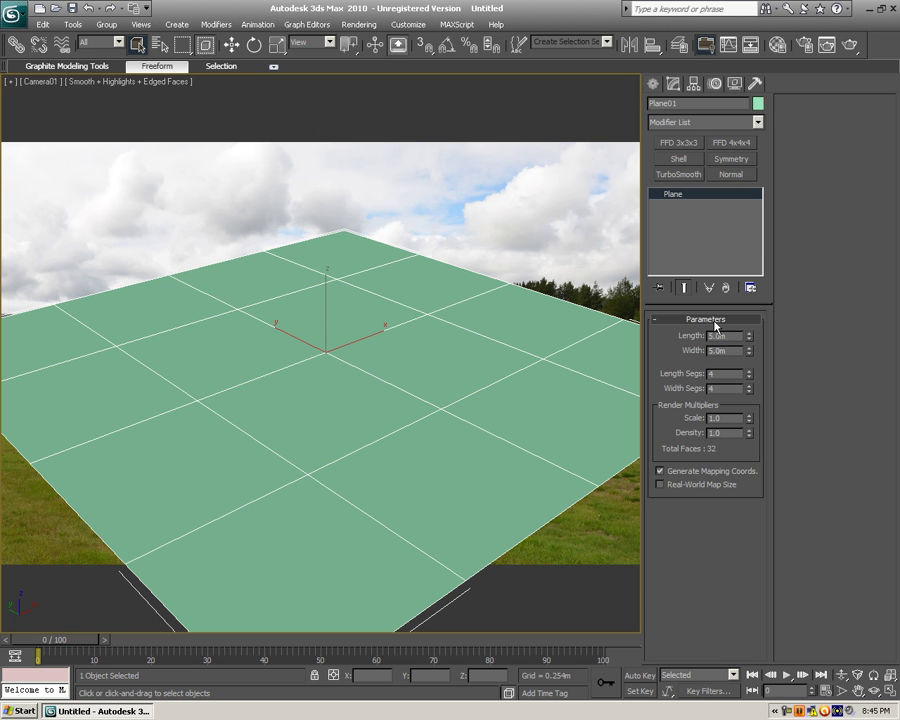
Orbit Camera01 downward so the plane lies low on the field, then minimise 3ds Max
left_click(872, 697)
left_click_drag(580, 510, 393, 477)
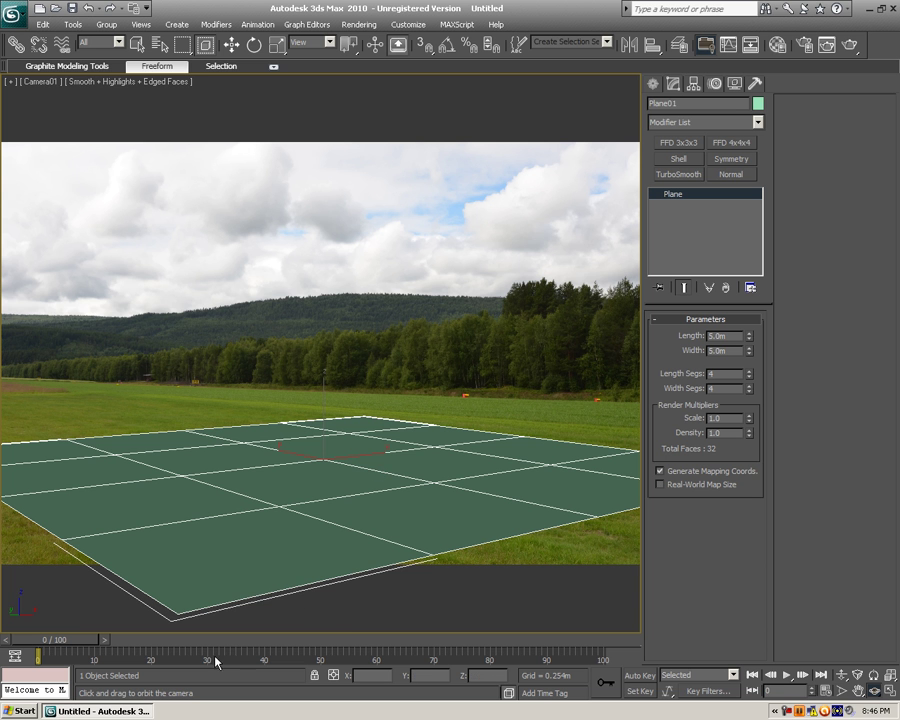
left_click(128, 712)
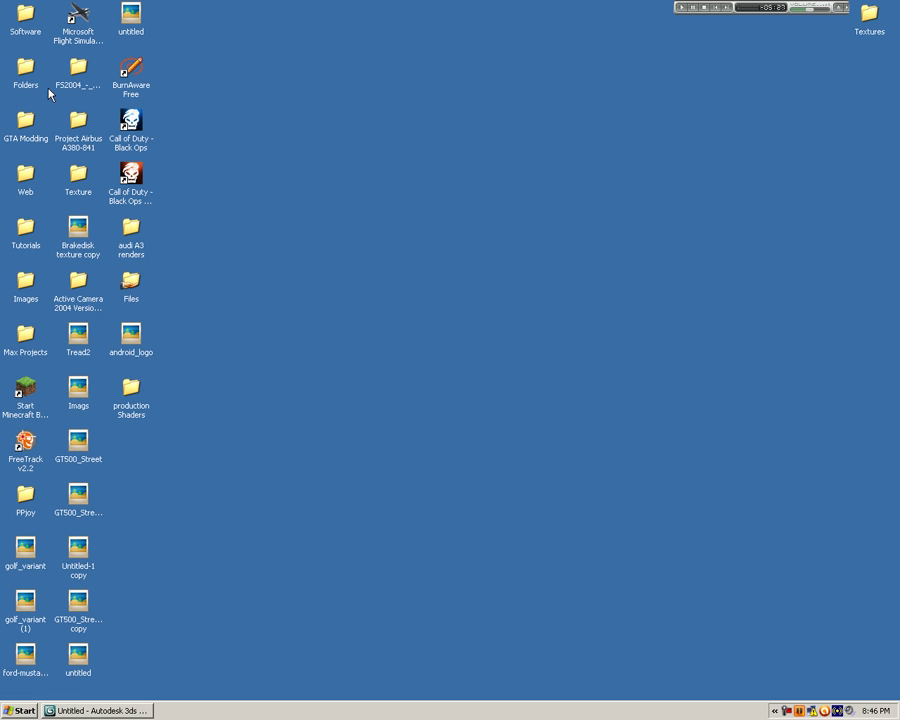
Browse Explorer to the Textures > HDRi > Golf_Field > backplates folder
left_click(77, 178)
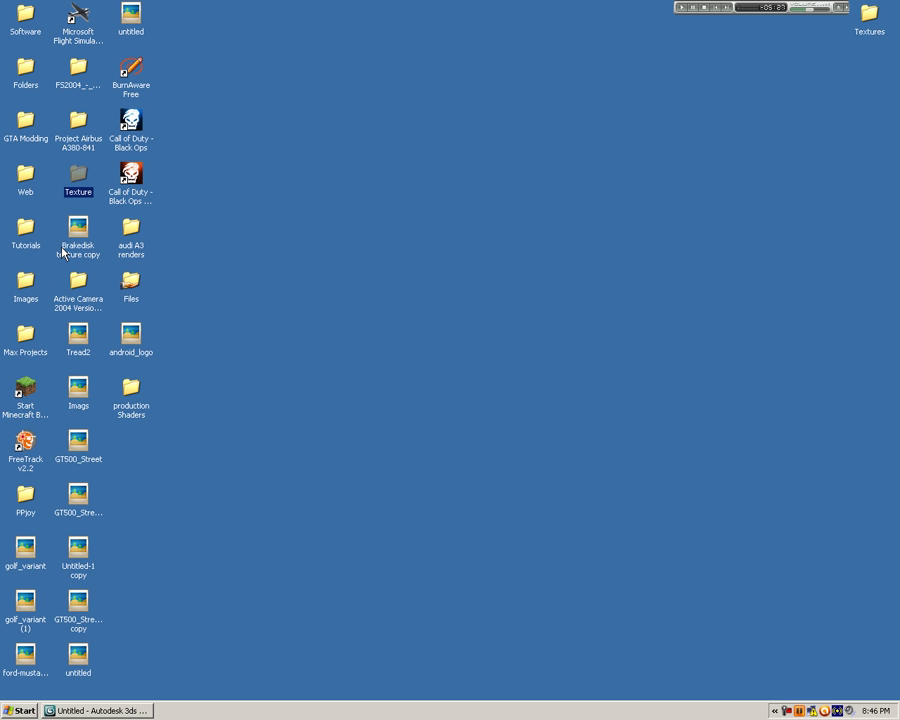
left_click(199, 45)
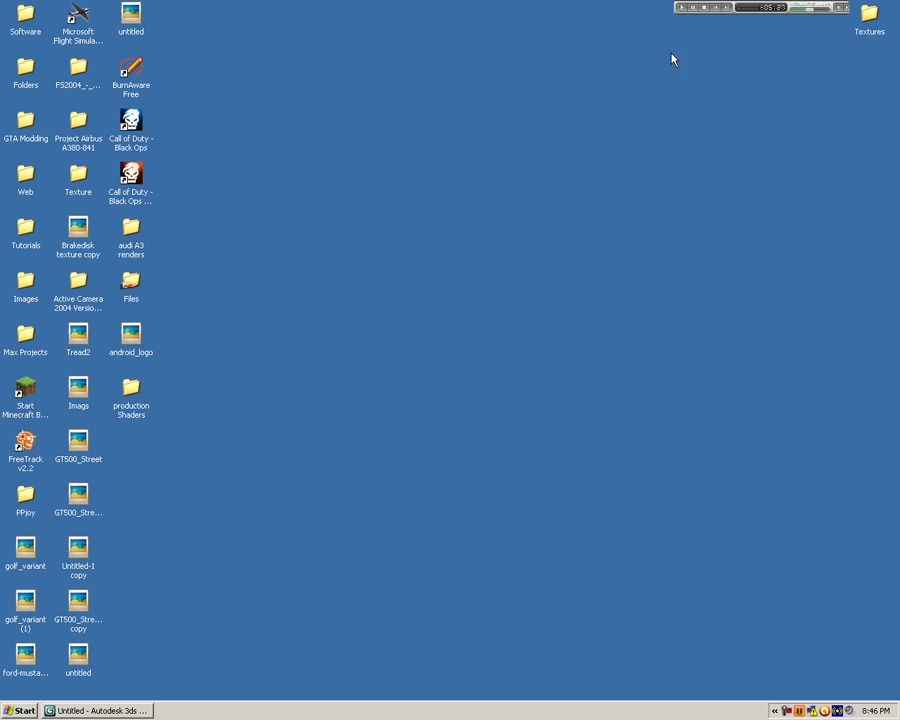
double_click(872, 18)
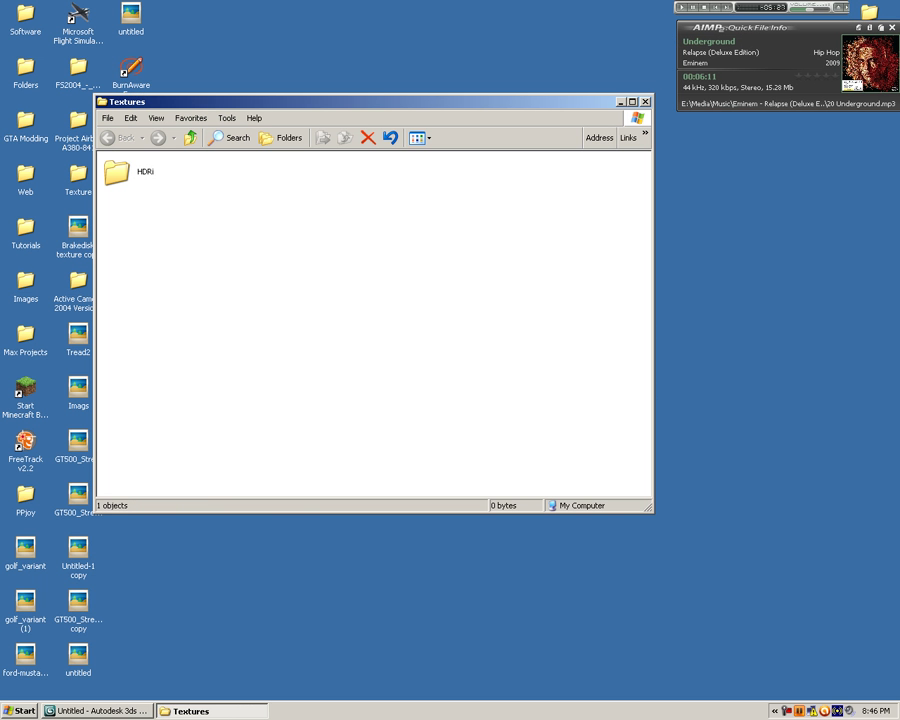
left_click(890, 28)
double_click(162, 179)
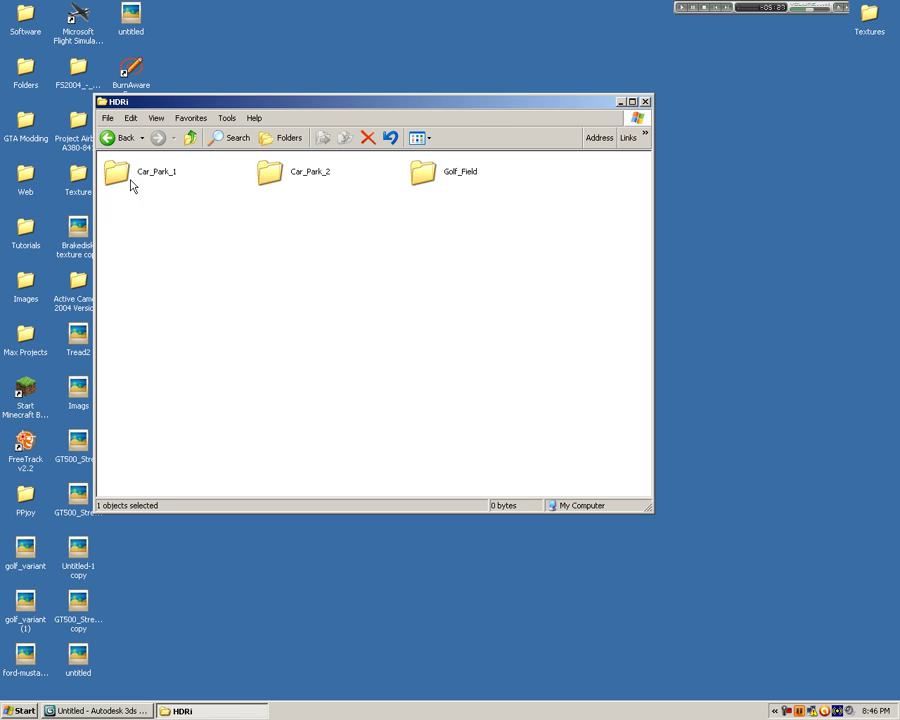
double_click(422, 172)
double_click(363, 102)
double_click(62, 86)
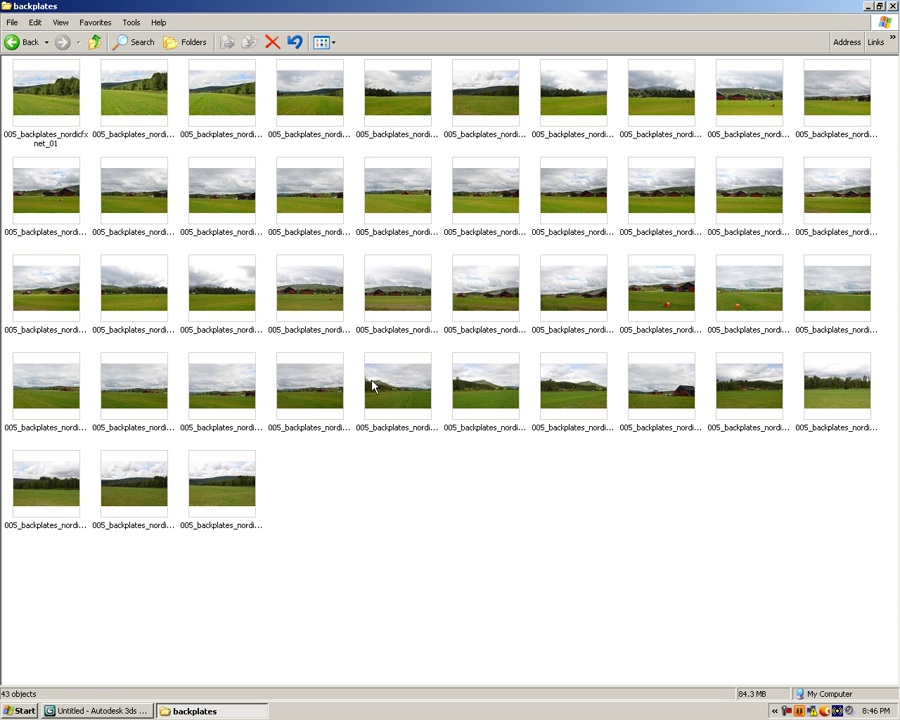
Read the 28 mm Focal Length in 005_backplates_nordicfxnet_42's advanced properties, then return to 3ds Max
left_click(138, 490)
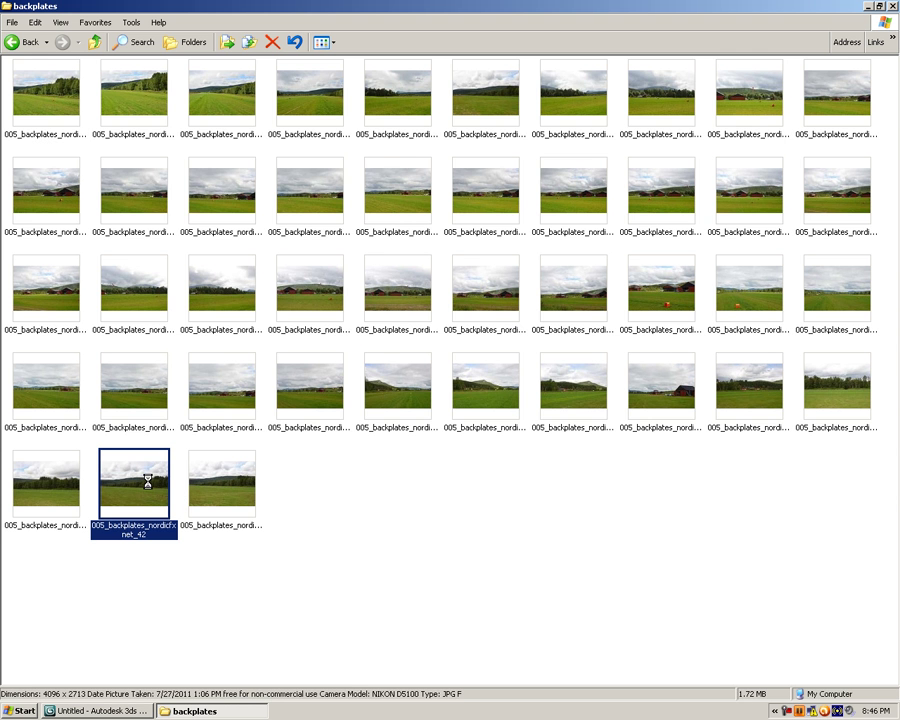
right_click(147, 482)
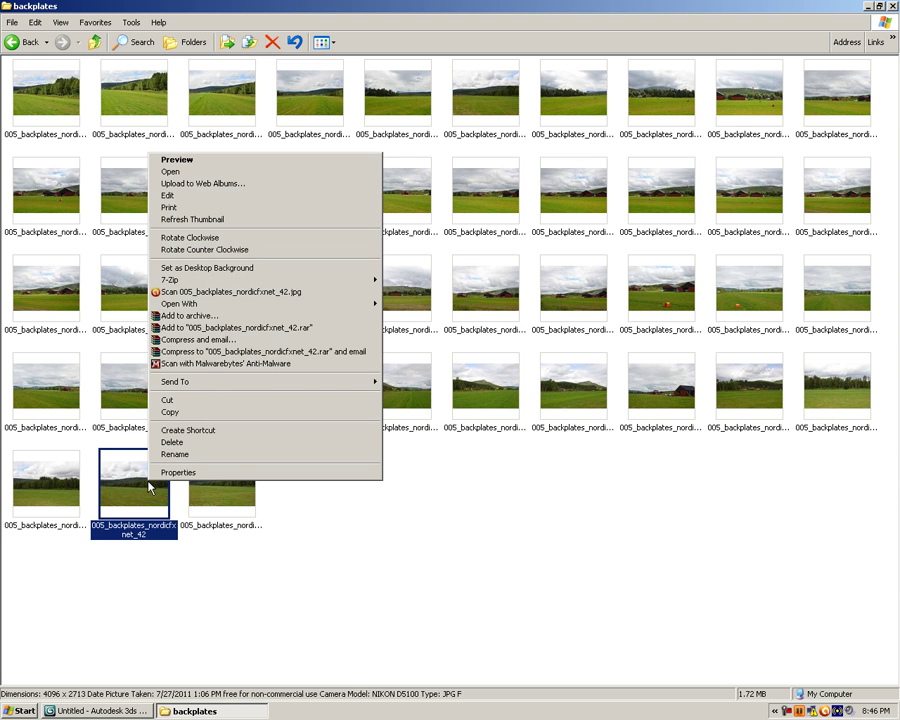
left_click(165, 471)
left_click(210, 373)
left_click(230, 394)
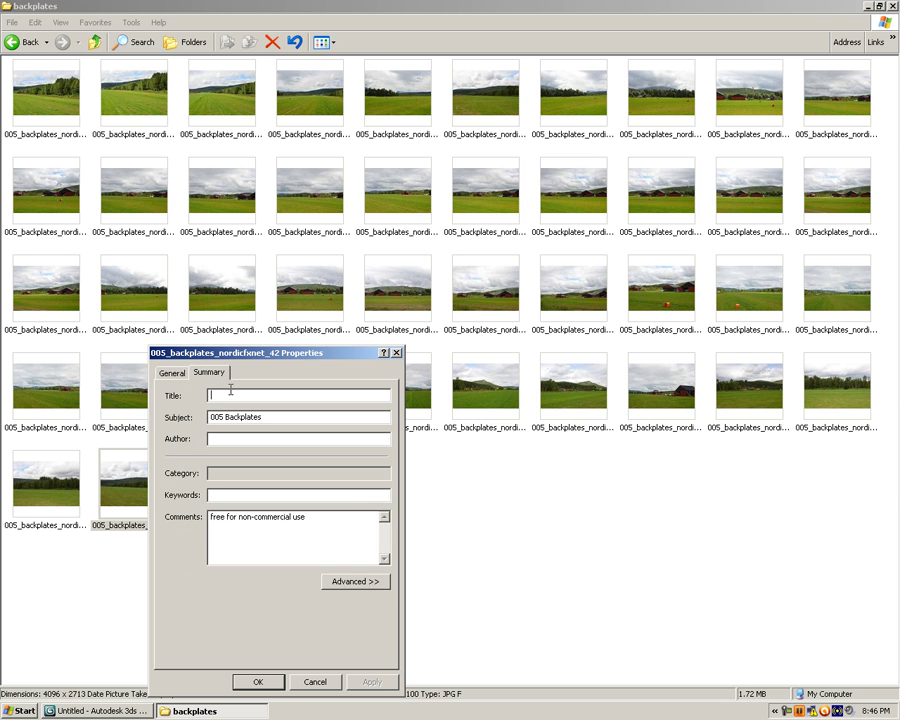
left_click(355, 581)
left_click_drag(381, 450, 381, 512)
left_click(281, 482)
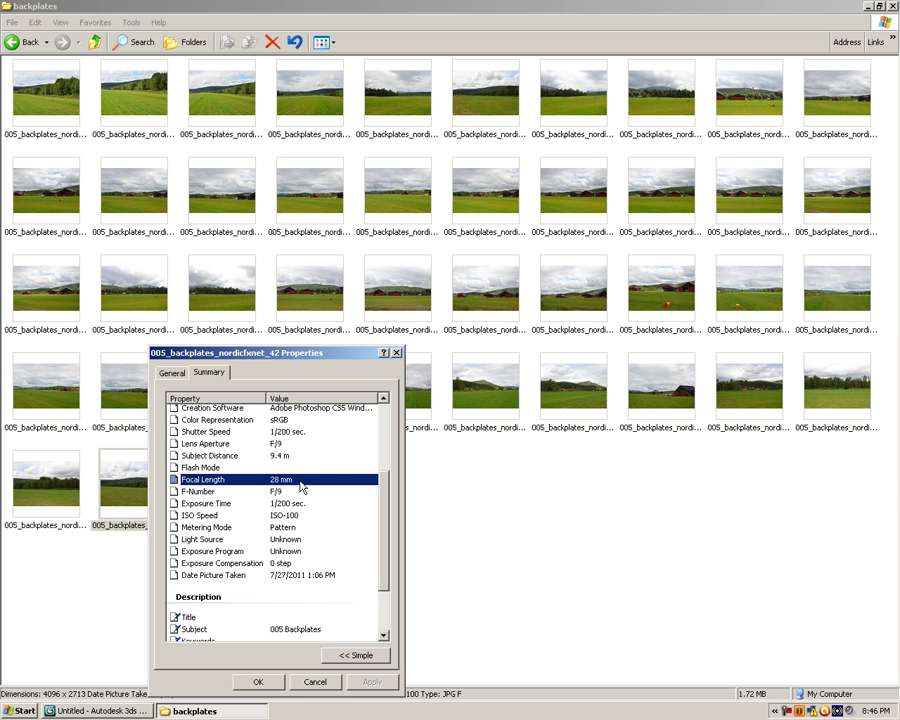
left_click(315, 681)
key("alt+Tab")
Orbit the perspective view to find Camera01, select it, and look through it
key("p")
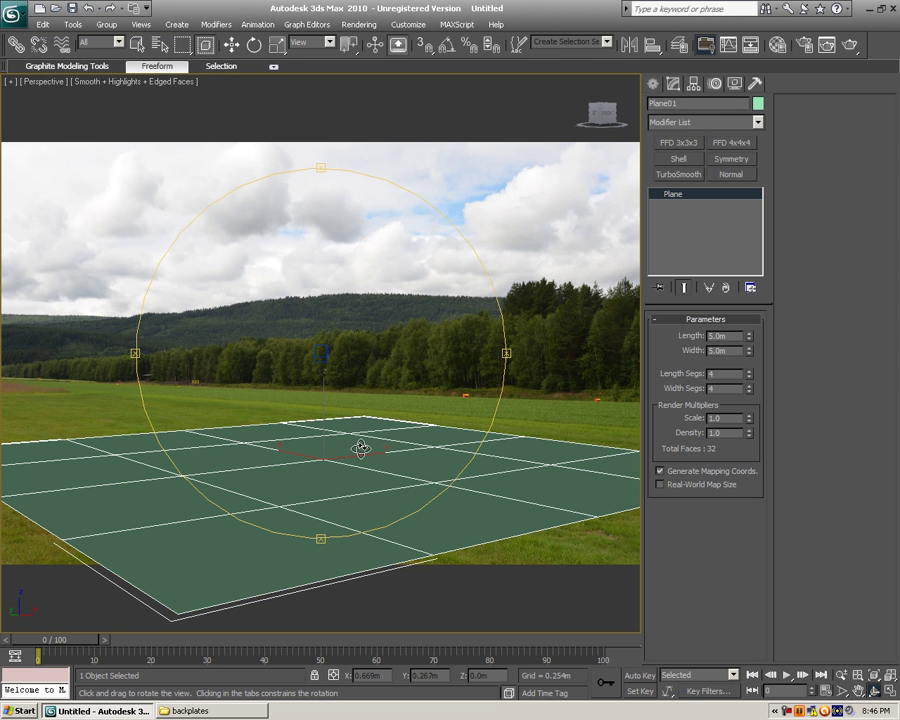
left_click(254, 45)
left_click(233, 47)
middle_click_drag(235, 278, 412, 335, "alt")
left_click(440, 287)
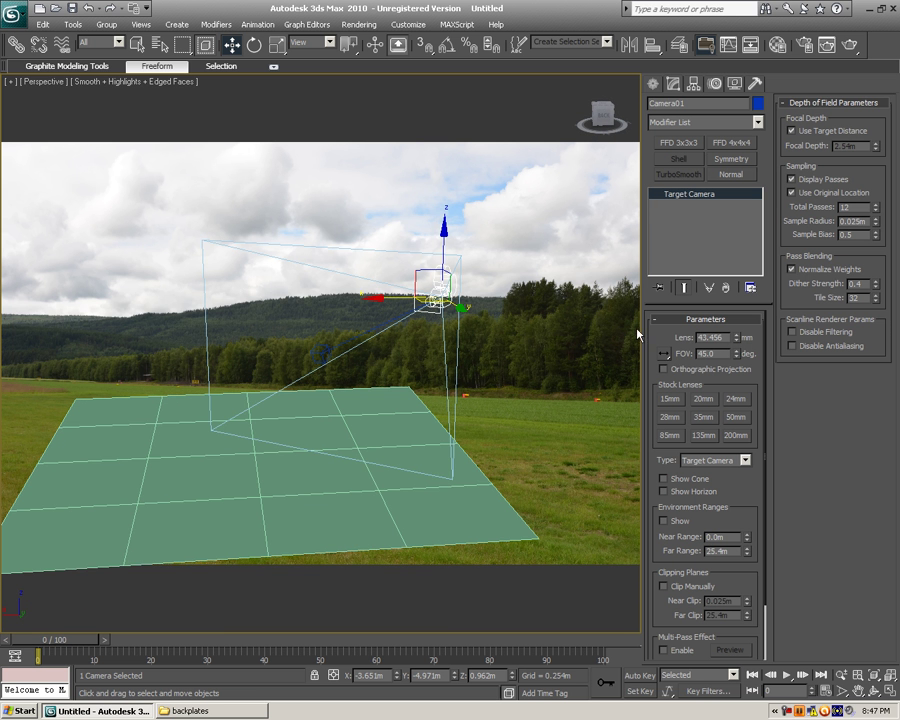
key("c")
Give Camera01 a 28 mm lens, then truck and orbit it to frame the plane on the grass
left_click(705, 399)
left_click_drag(734, 338, 723, 337)
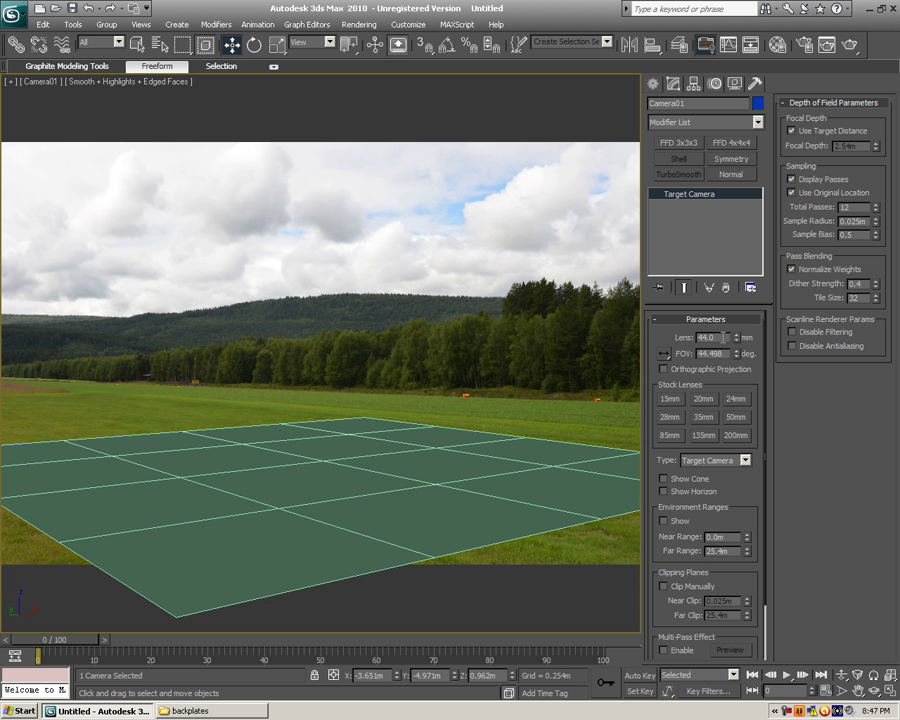
type("28")
key("Return")
middle_click_drag(402, 428, 363, 470)
left_click(874, 690)
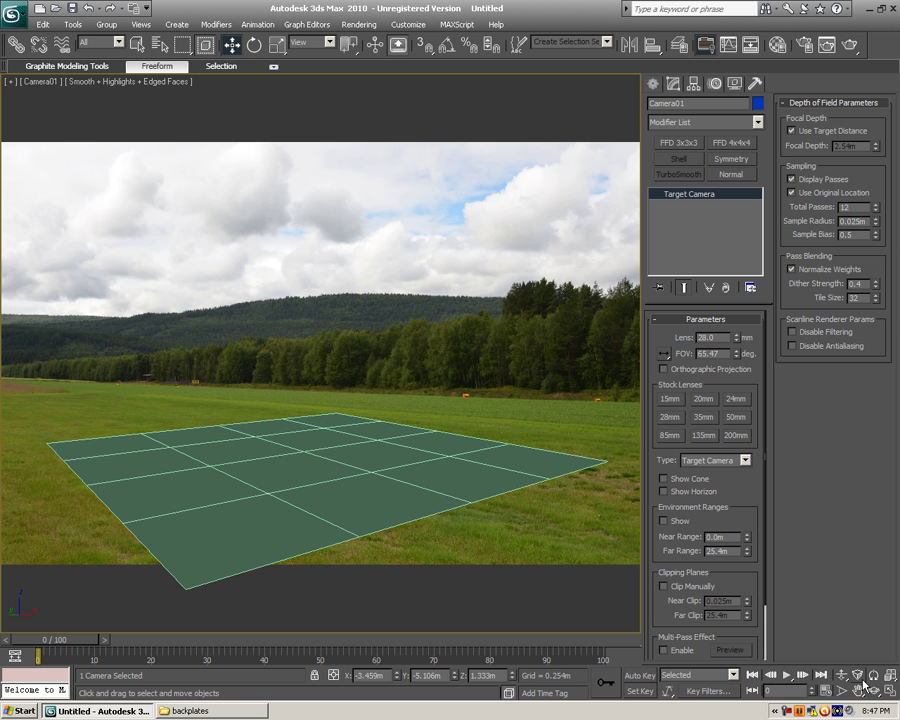
left_click_drag(612, 488, 356, 512)
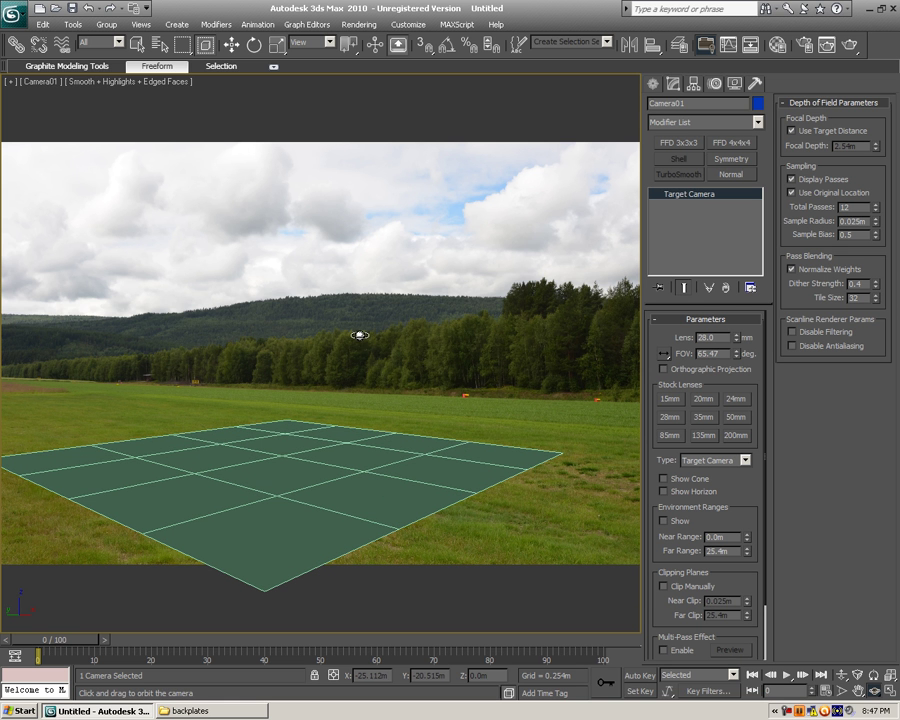
right_click(356, 238)
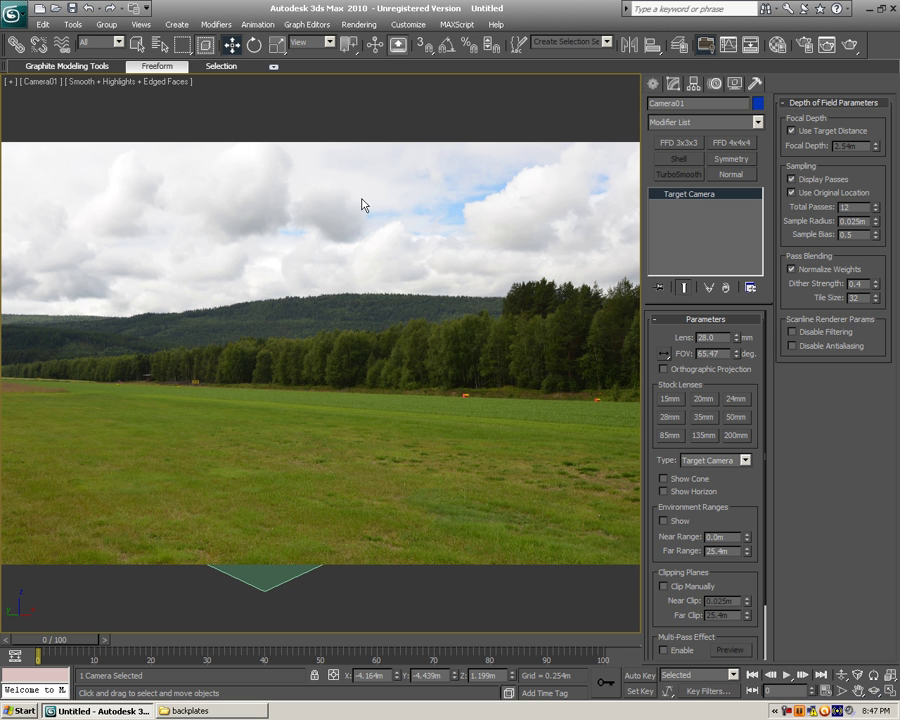
left_click(253, 574)
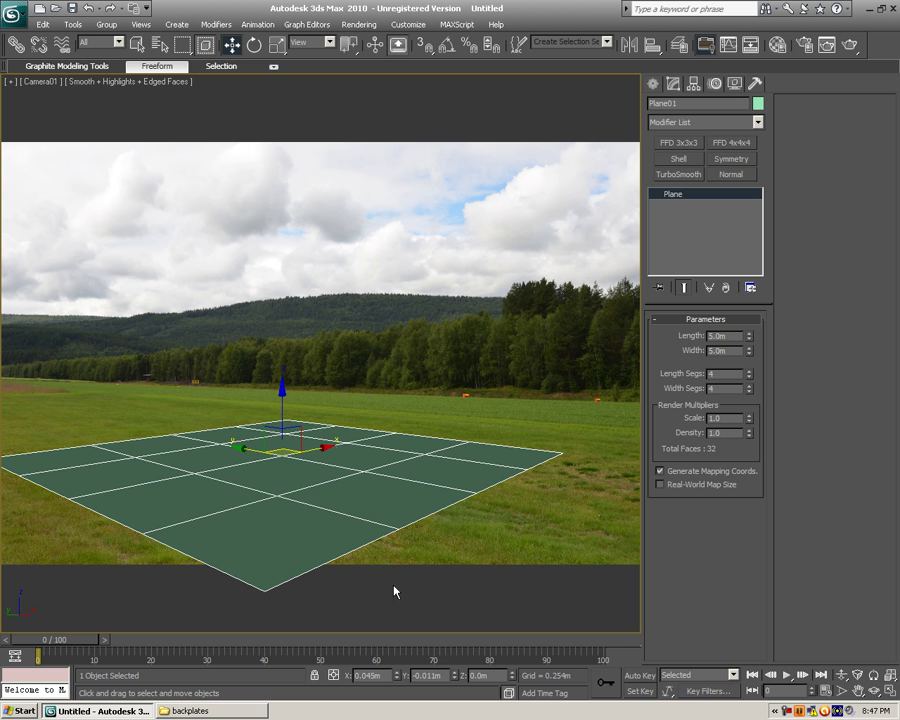
Merge all objects from Android_Bot.max in the 2011 folder into the scene
left_click(418, 135)
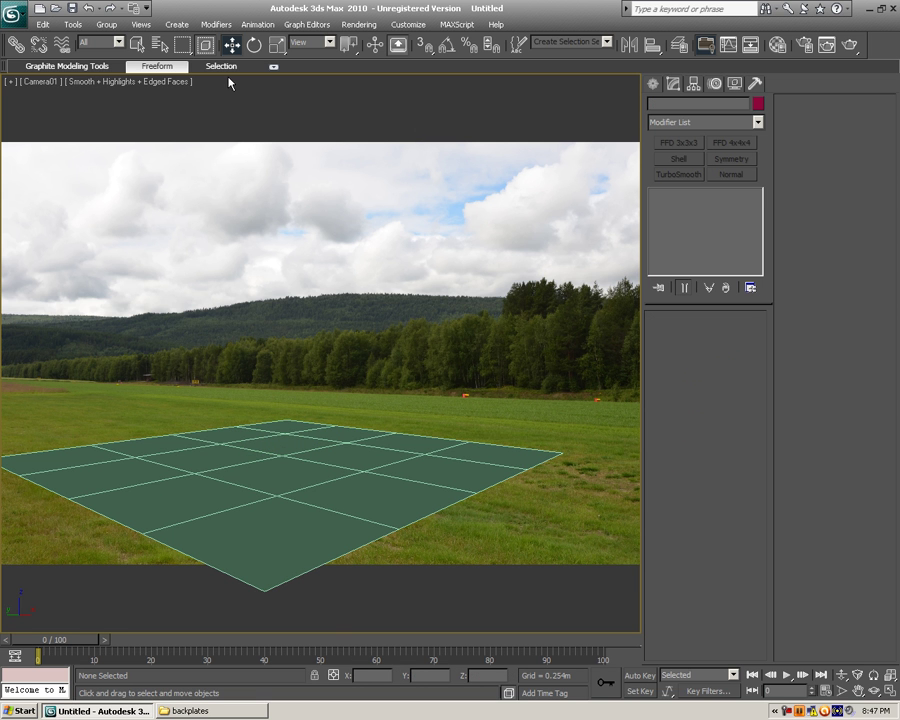
left_click(20, 16)
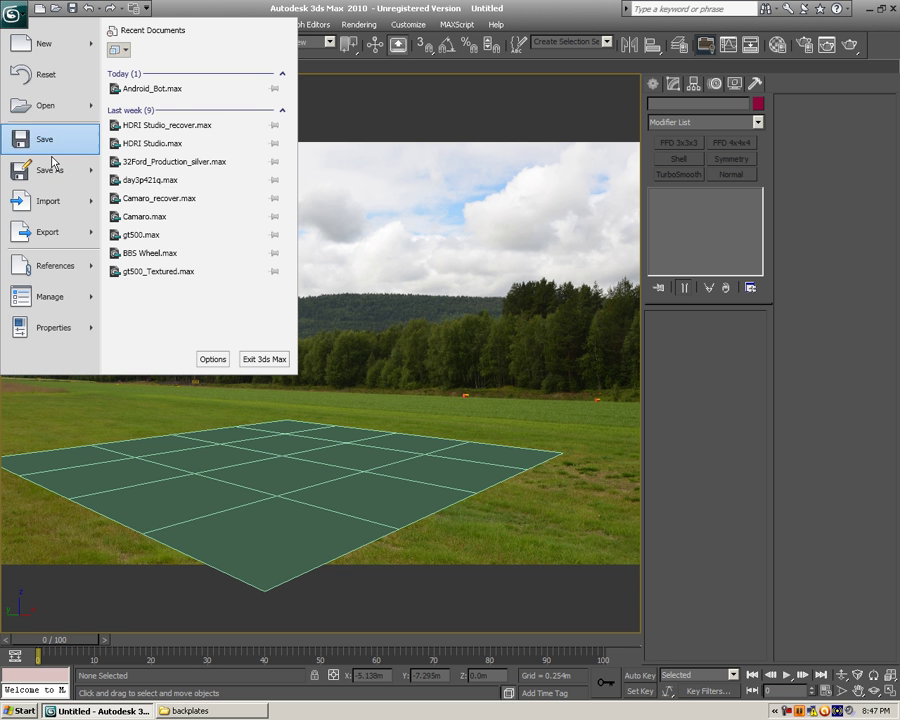
mouse_move(92, 205)
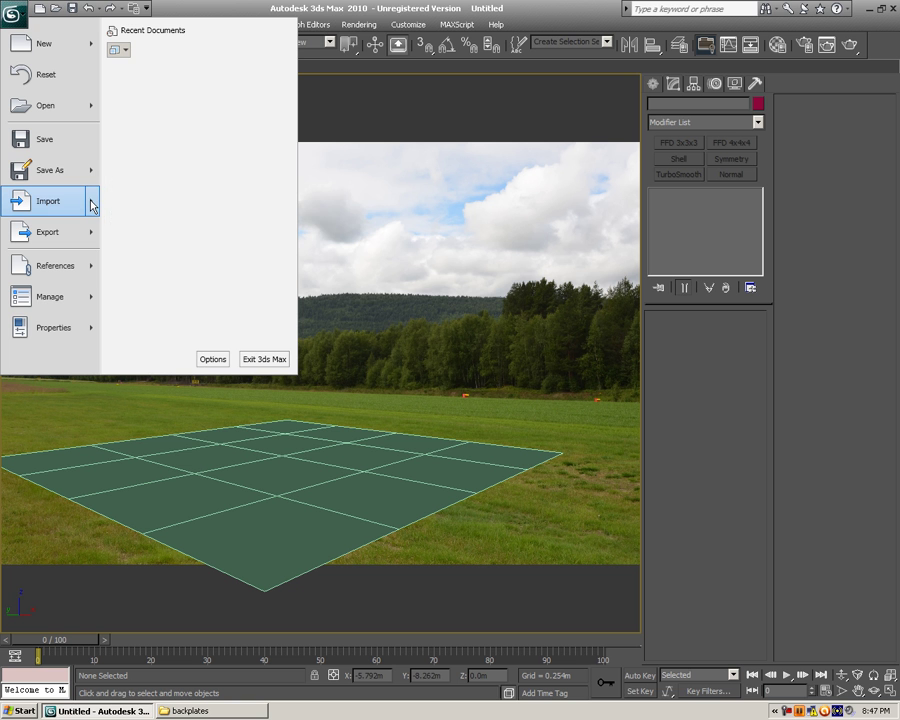
left_click(145, 117)
left_click(31, 82)
double_click(29, 71)
left_click(36, 71)
left_click(362, 300)
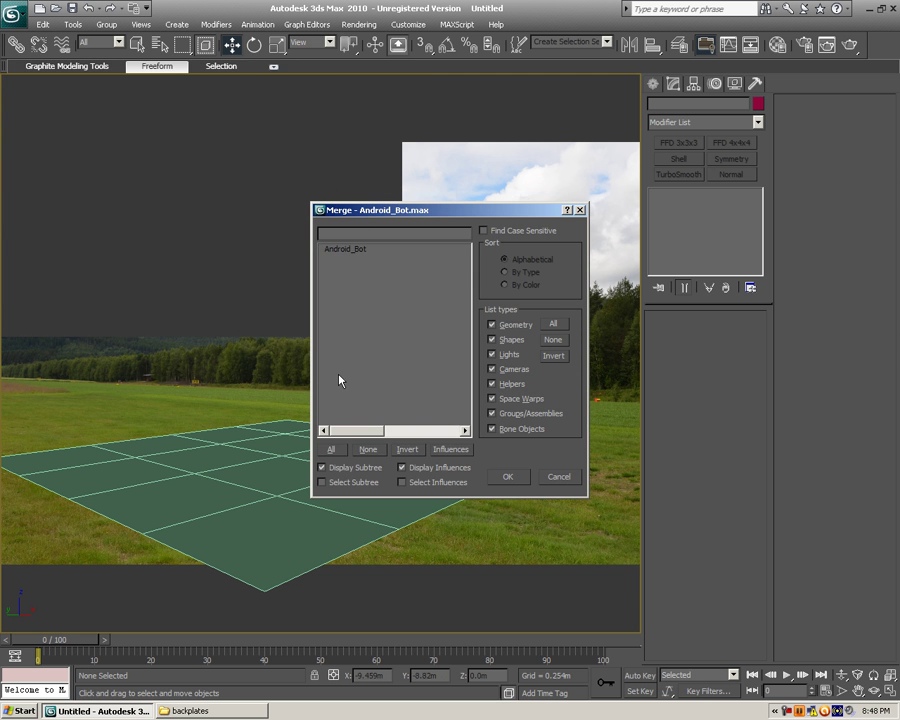
left_click(332, 449)
left_click(509, 478)
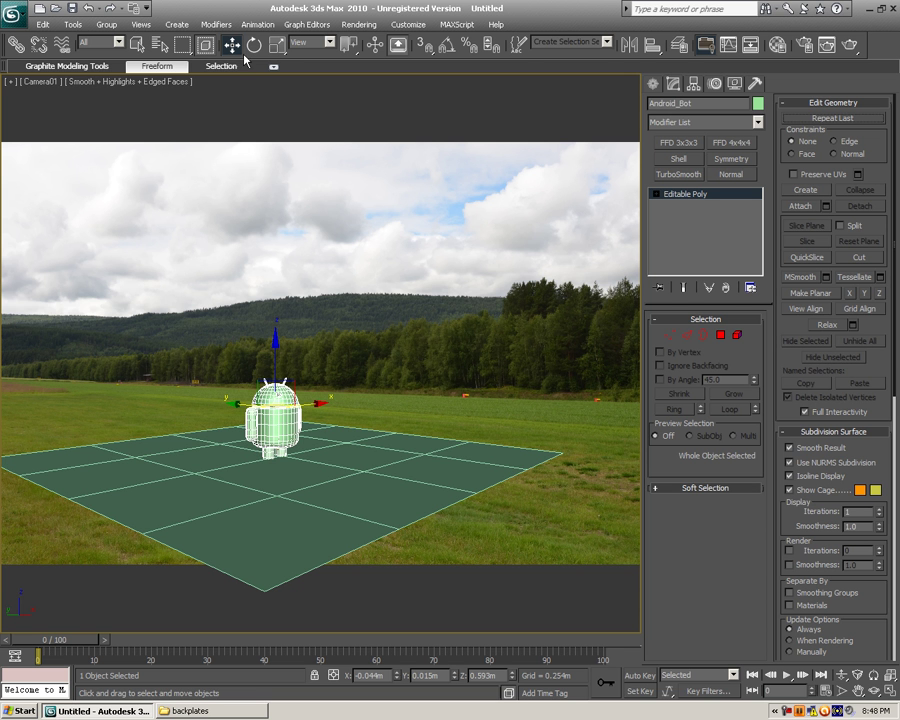
Move the Android bot across the plane and turn it 20 degrees with angle snap on
left_click_drag(256, 394, 316, 430)
left_click_drag(316, 365, 314, 375)
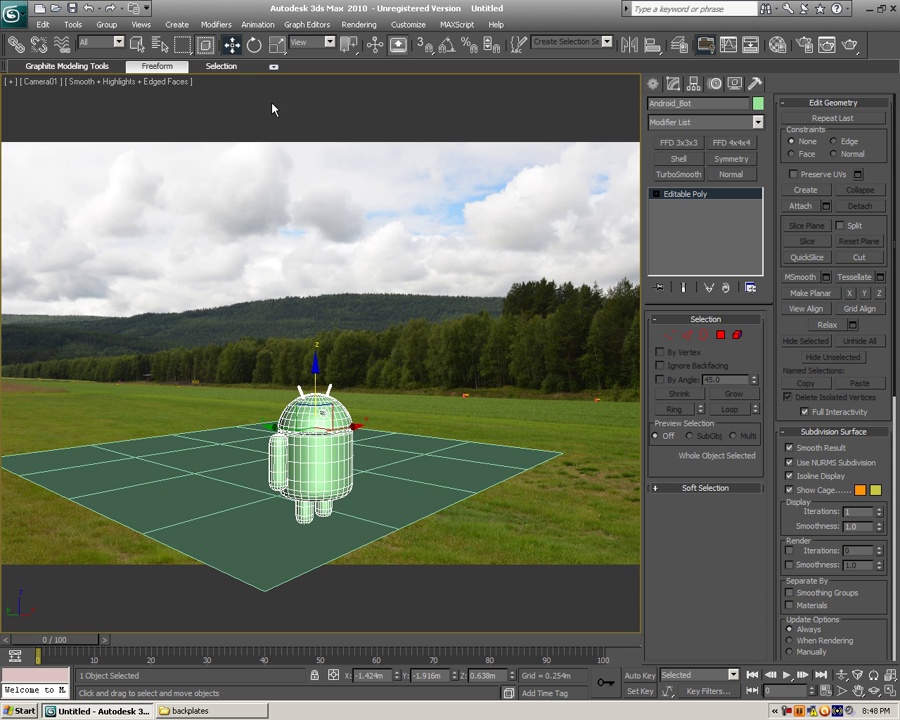
left_click(257, 46)
left_click(450, 47)
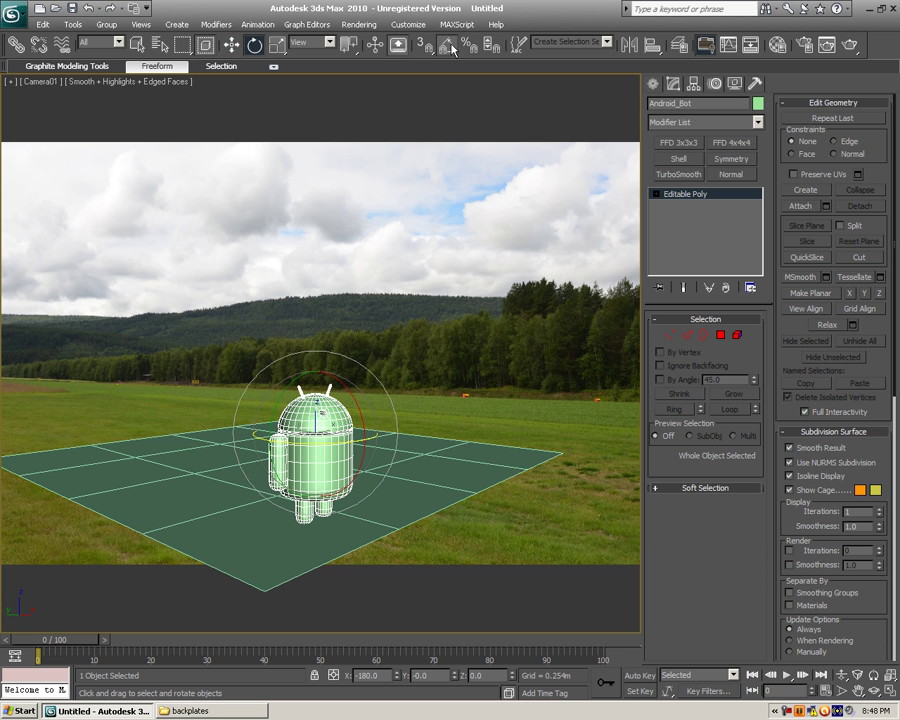
left_click_drag(339, 442, 330, 455)
Shift-clone the bot beside the original and rotate the copy 60 degrees over and 55 degrees around vertical
key("w")
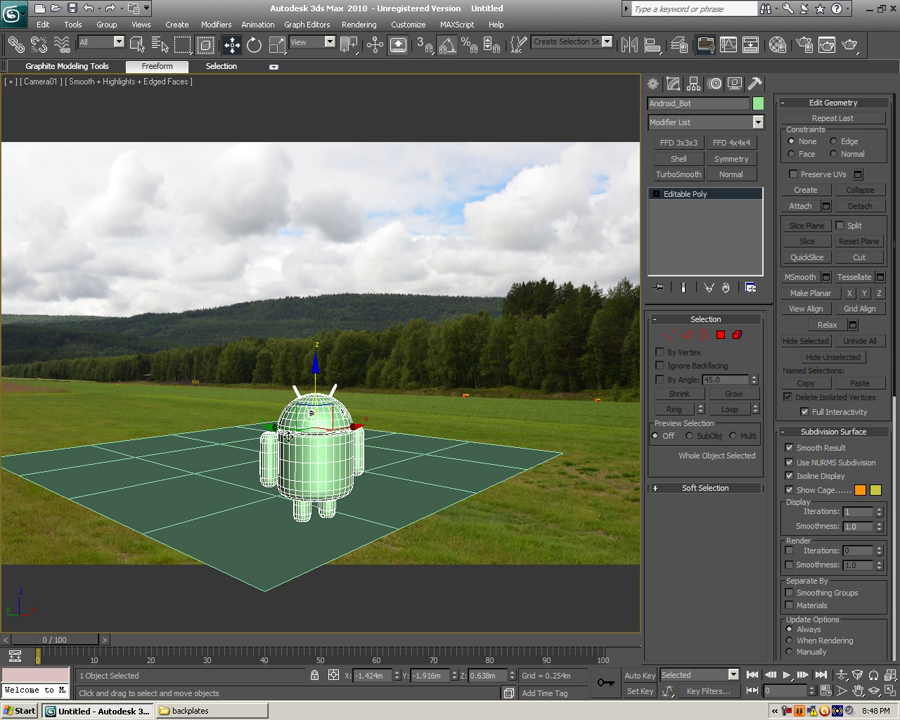
mouse_move(325, 442)
left_mouse_down("shift")
mouse_move(443, 398)
mouse_move(446, 381)
mouse_move(236, 402)
left_mouse_up("shift")
key("Return")
left_click_drag(320, 401, 259, 410)
key("e")
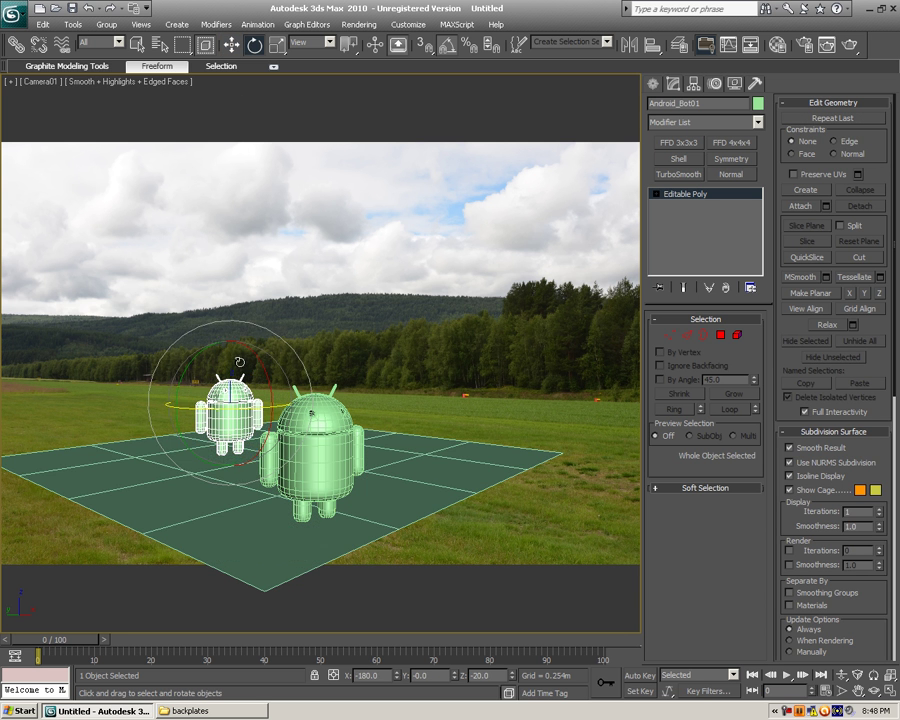
mouse_move(247, 300)
left_mouse_down()
mouse_move(247, 322)
mouse_move(243, 305)
left_mouse_up()
left_click_drag(256, 368, 263, 374)
Lower the lying copy onto the ground and slide it left beside the standing bot
key("w")
left_click_drag(240, 372, 240, 397)
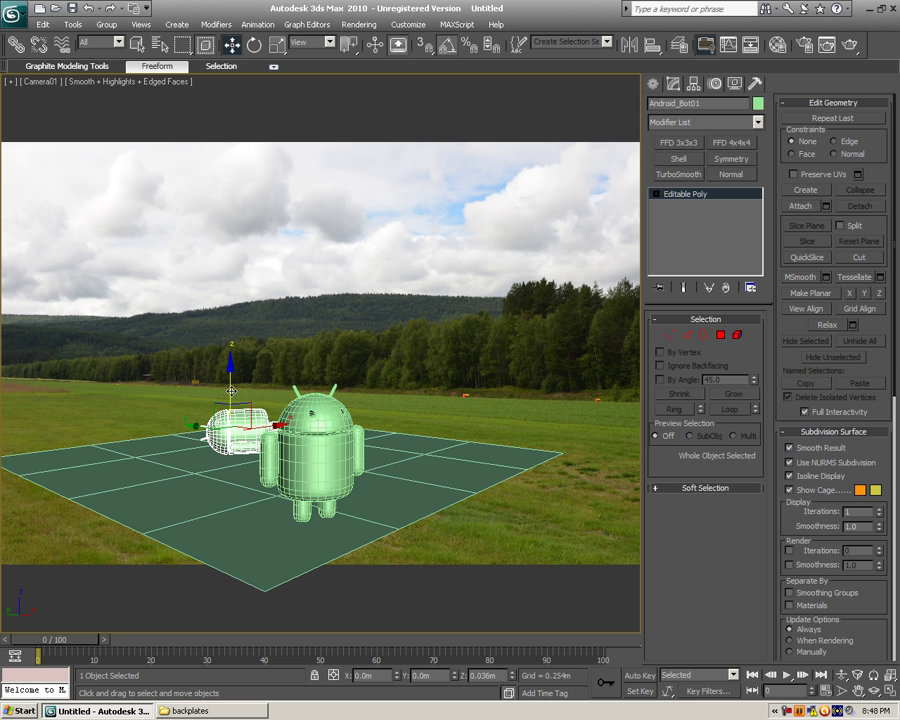
left_click(273, 425)
left_click(249, 438)
mouse_move(249, 438)
left_mouse_down()
mouse_move(152, 438)
mouse_move(196, 450)
mouse_move(186, 450)
left_mouse_up()
left_click(210, 393)
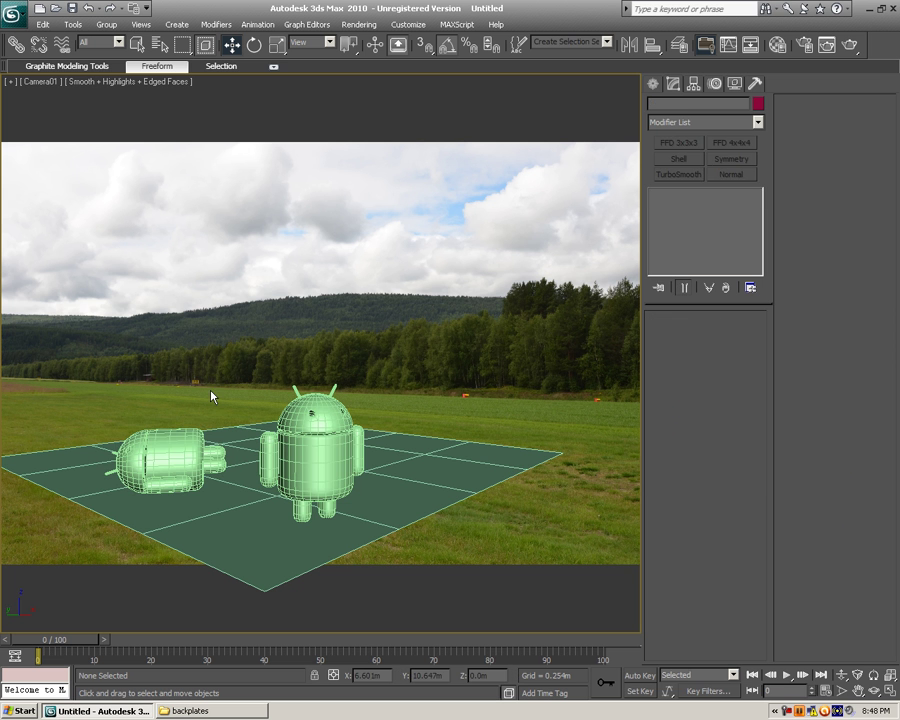
left_click(282, 437)
left_click(228, 373)
Switch the UI and initial defaults to DesignVIZ.mentalray
left_click(777, 45)
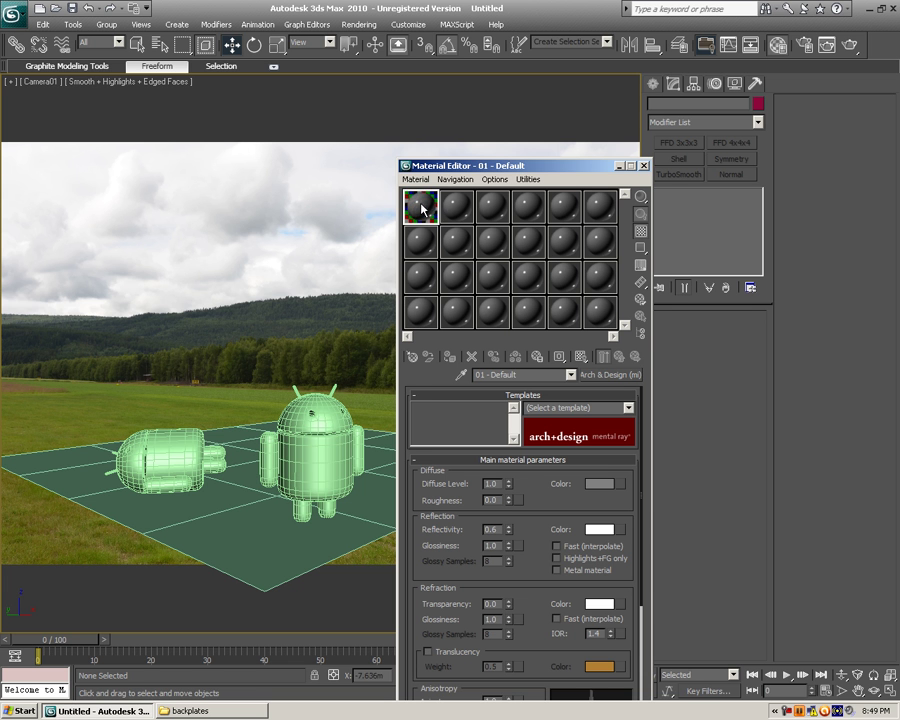
left_click(399, 26)
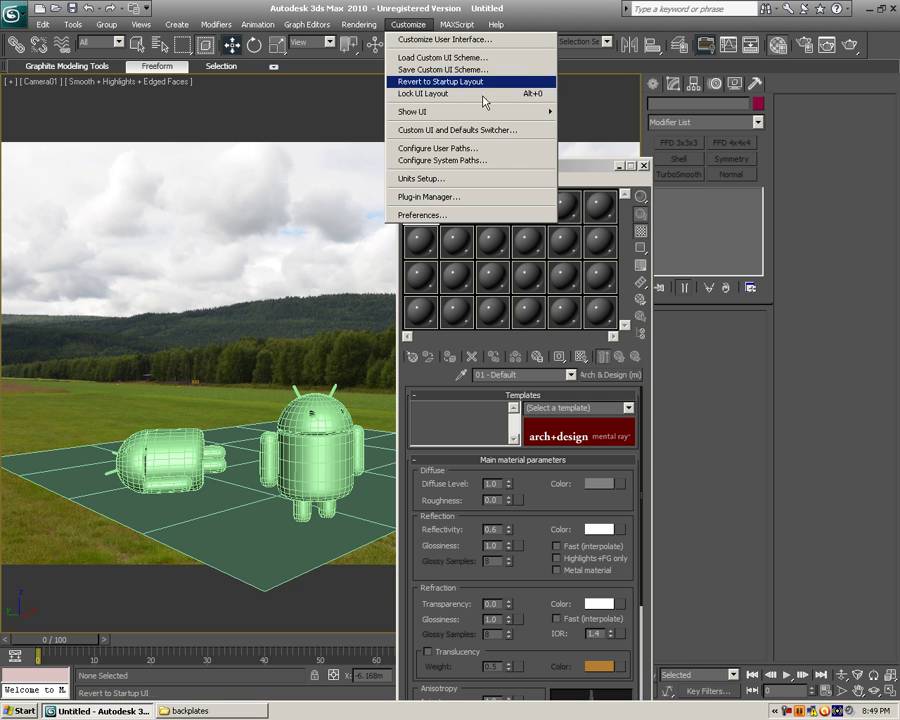
left_click(455, 131)
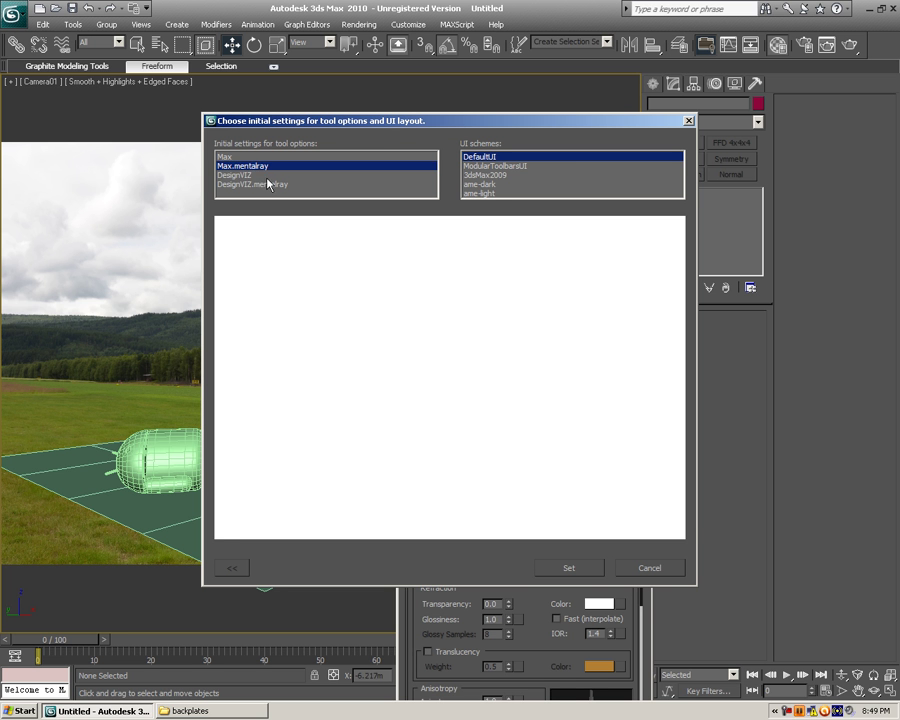
left_click(243, 186)
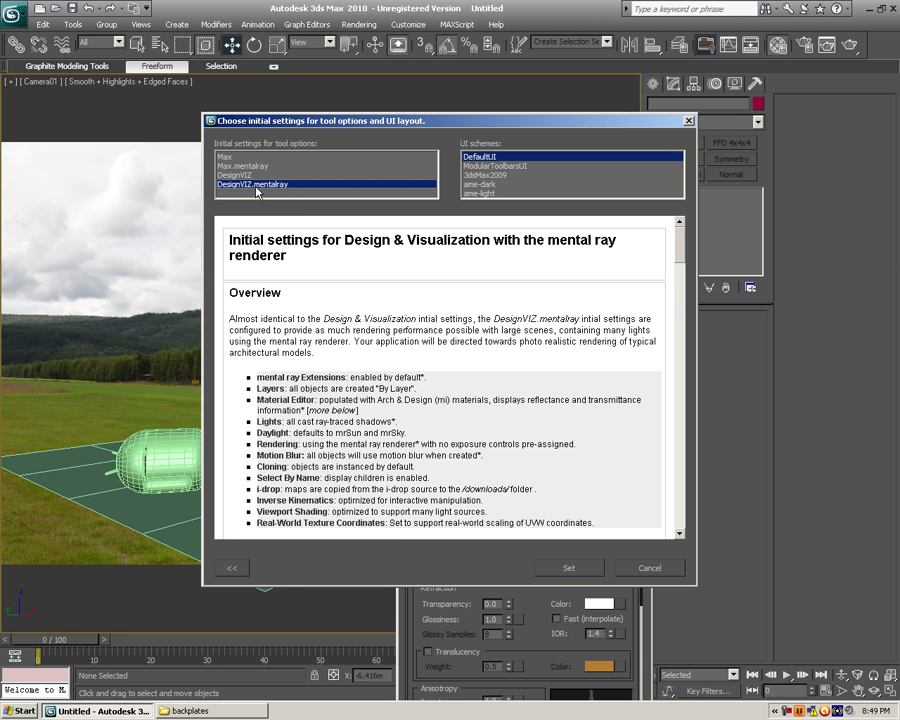
left_click(600, 567)
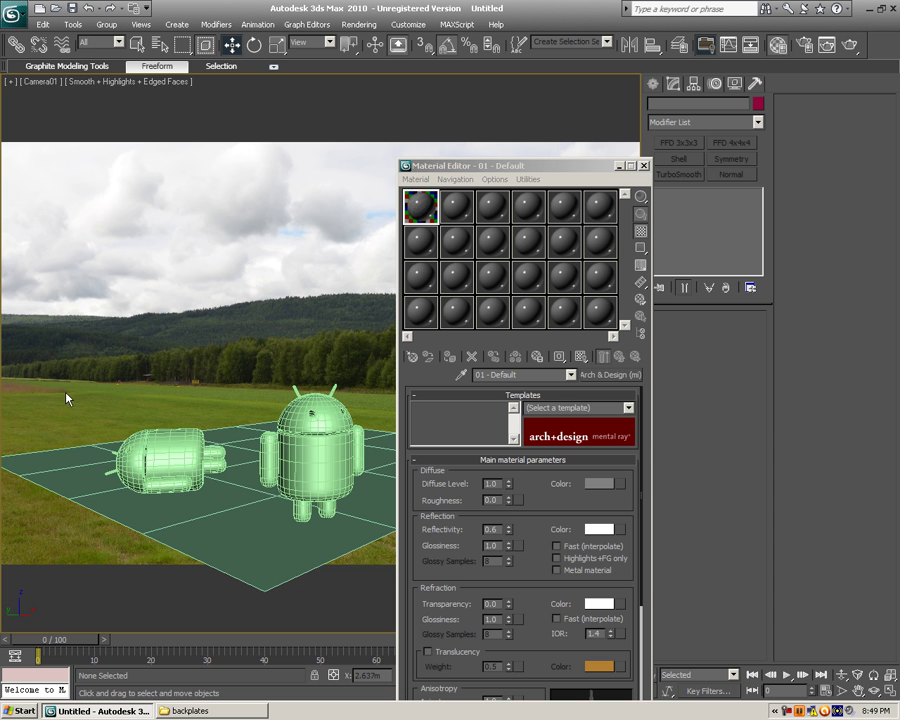
Assign an Arch & Design material with near-white diffuse to both androids and the ground plane
left_click(170, 460)
left_click(314, 475, "ctrl")
left_click(340, 530, "ctrl")
left_click(449, 356)
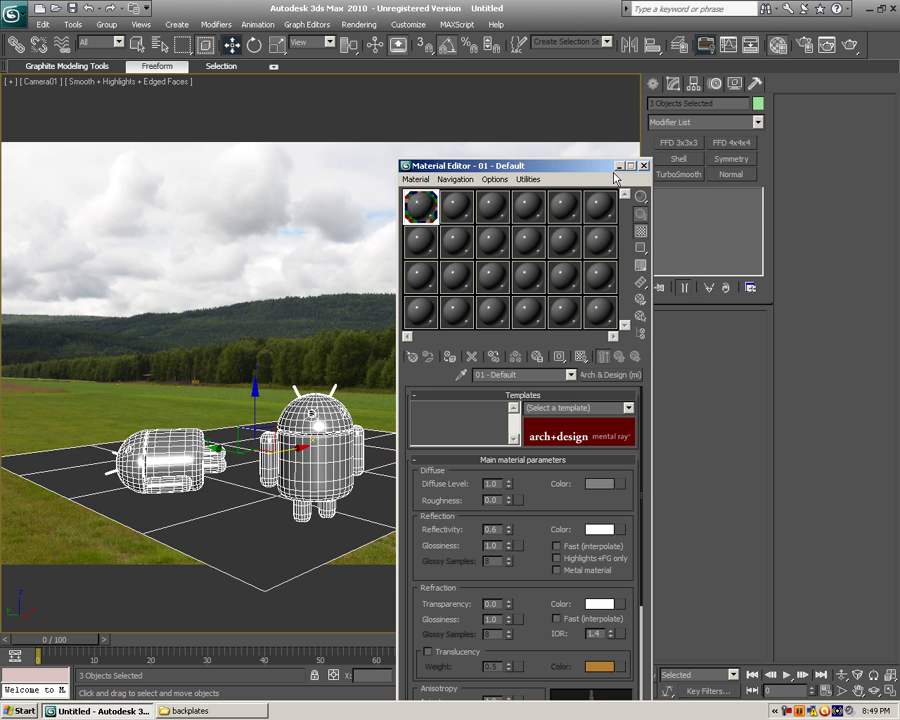
left_click(612, 485)
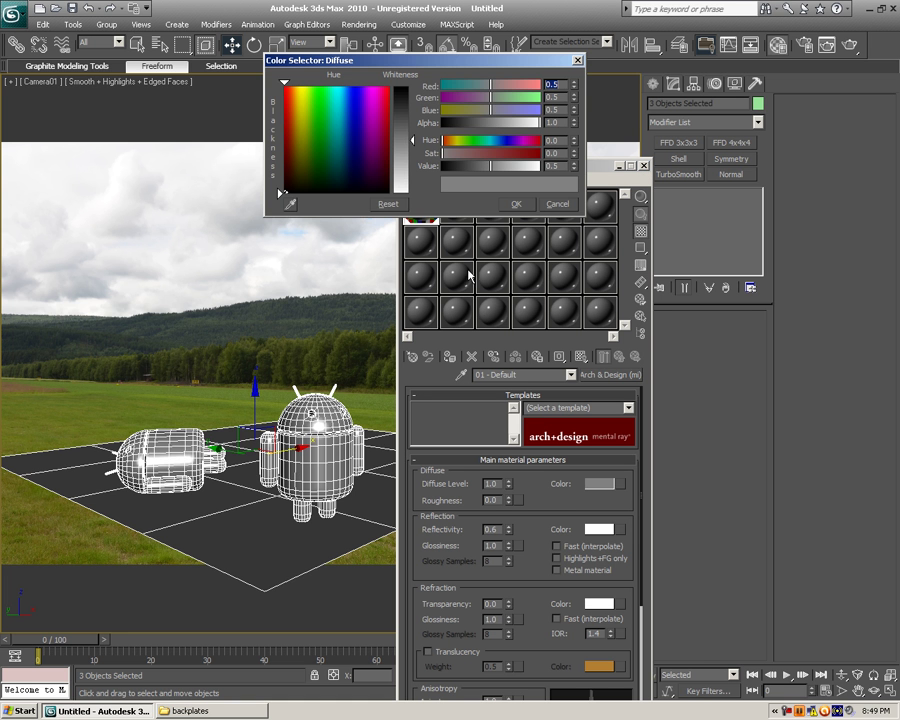
left_click_drag(405, 170, 405, 95)
left_click(516, 204)
Set the object colour of both androids and the ground plane to black
left_click(488, 118)
left_click(318, 455)
left_click(182, 452, "ctrl")
left_click(227, 508, "ctrl")
left_click(757, 104)
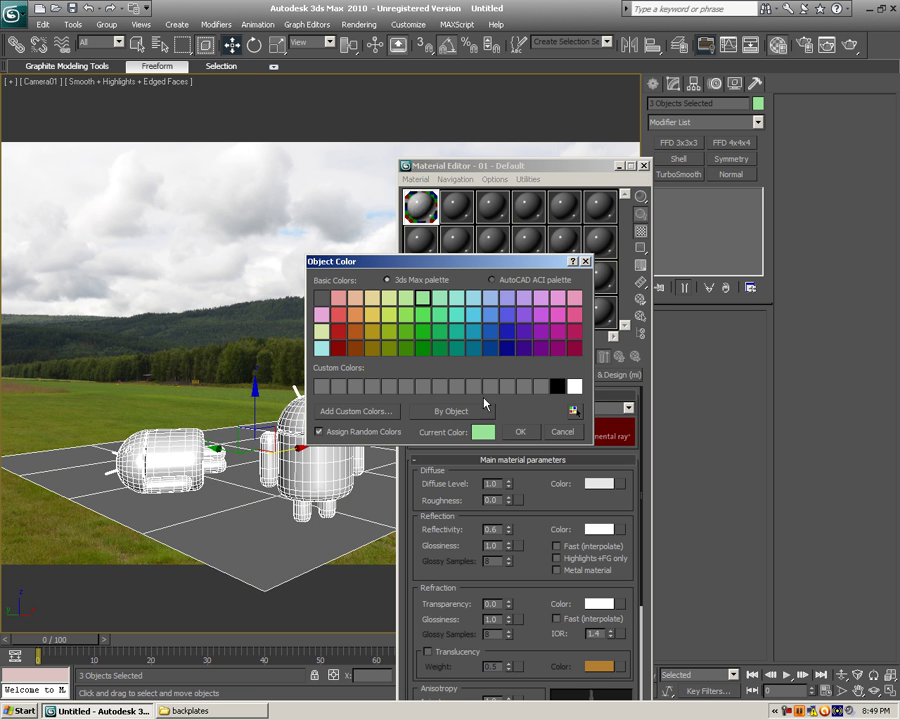
left_click(555, 386)
left_click(520, 431)
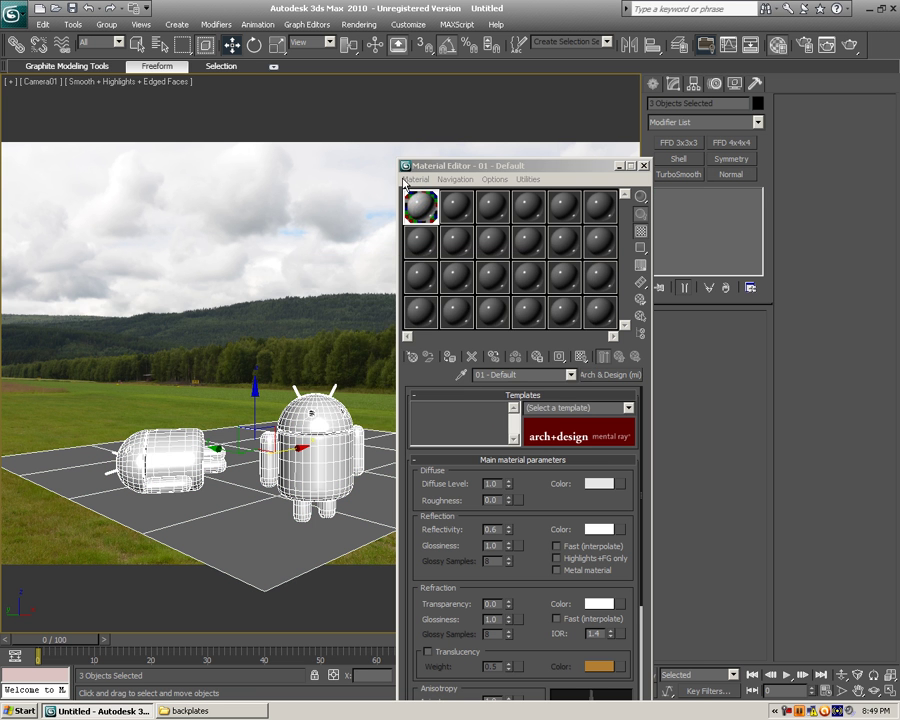
left_click(397, 133)
Close the Material Editor and bring up the mental ray Render Setup dialog
left_click(643, 165)
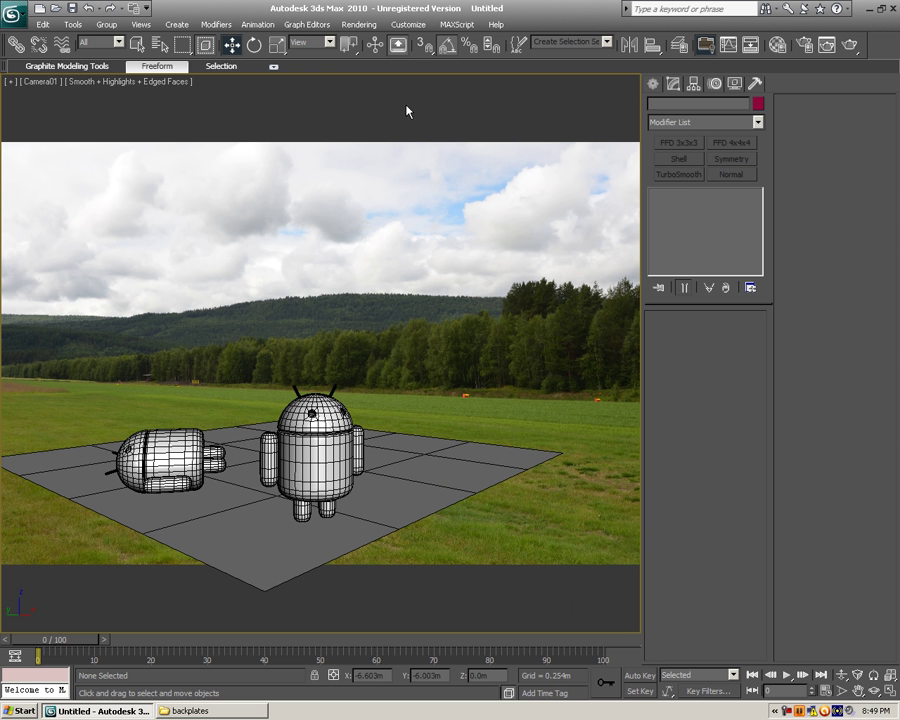
left_click(360, 24)
left_click(385, 50)
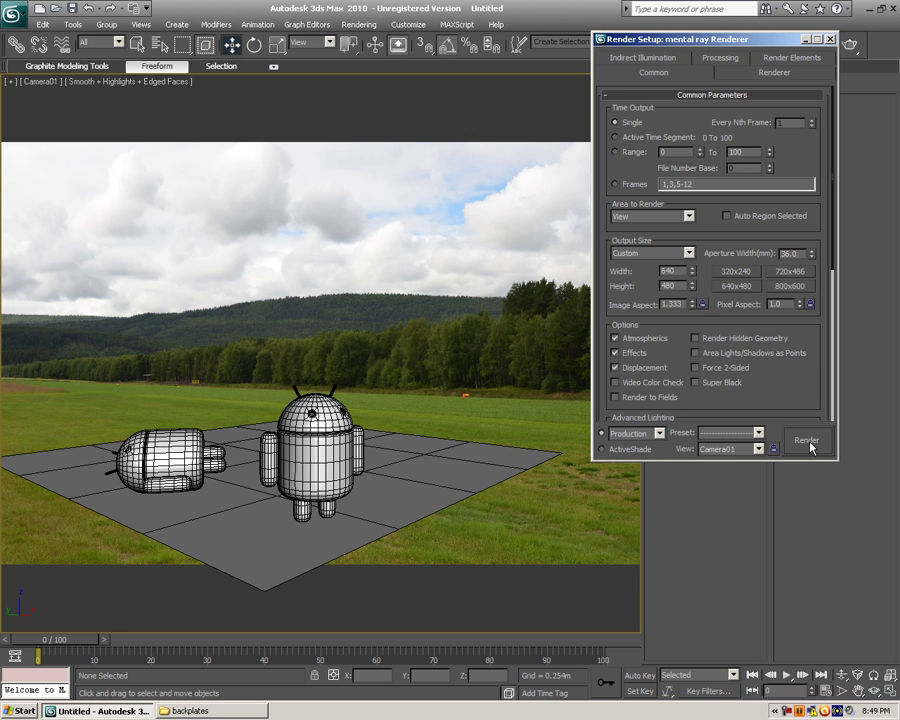
Make the Camera01 viewport active and render a test frame
left_click(42, 83)
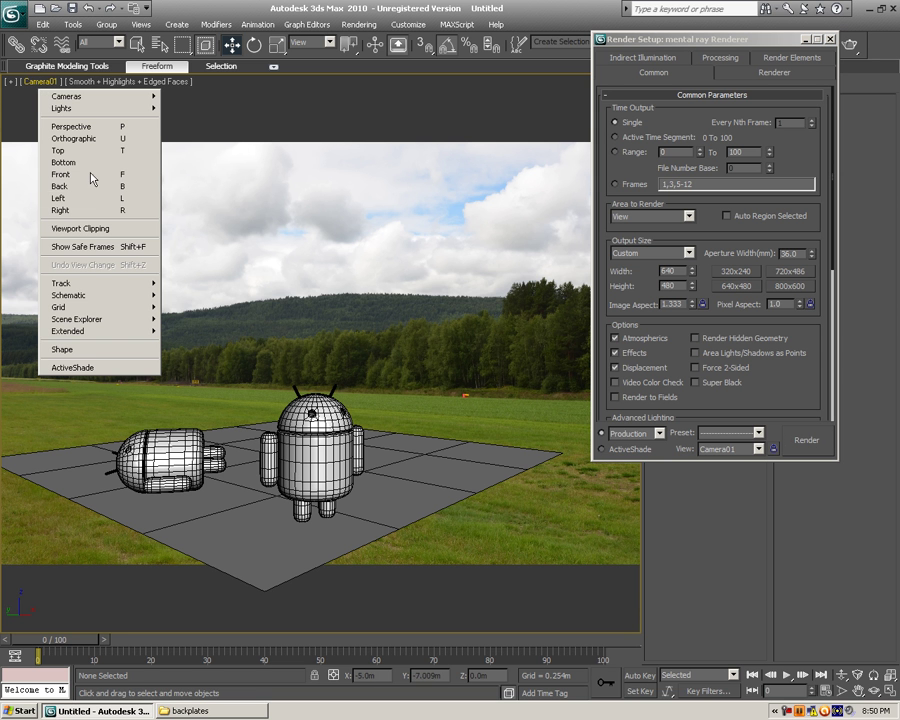
left_click(340, 131)
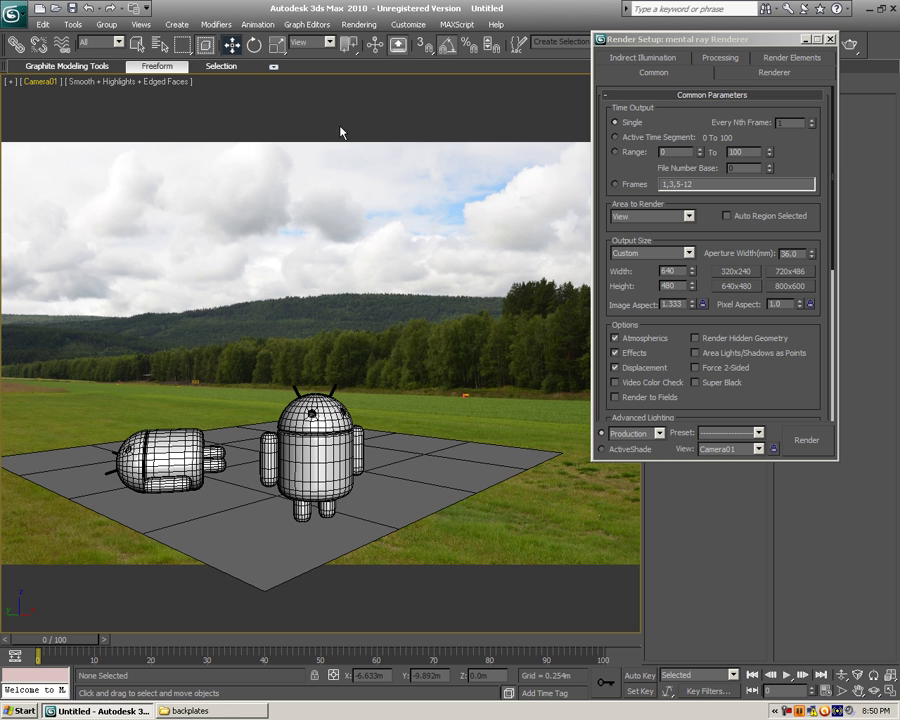
left_click(338, 215)
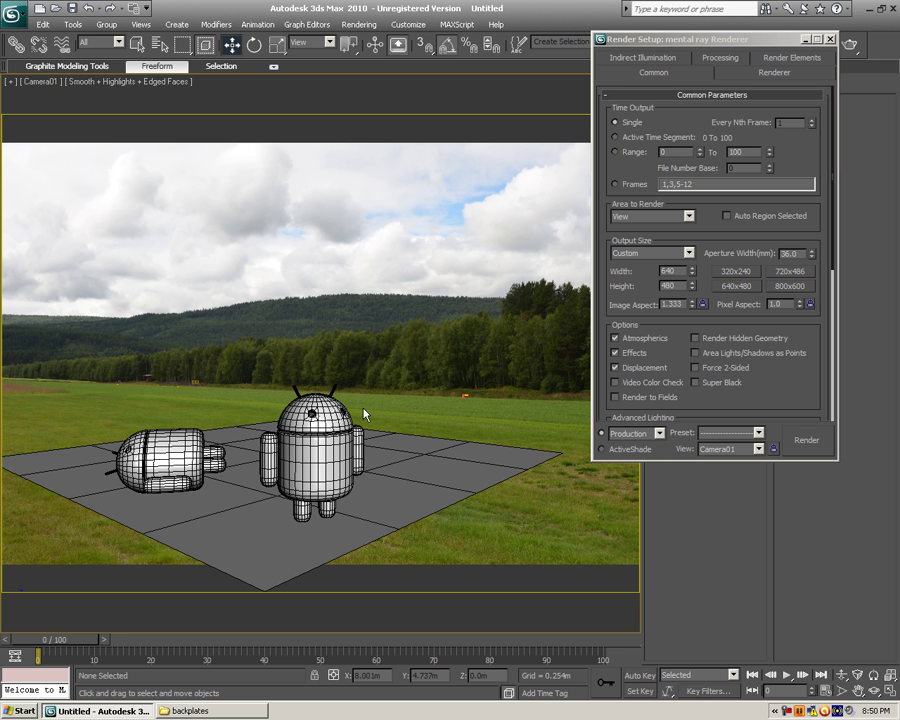
left_click(805, 441)
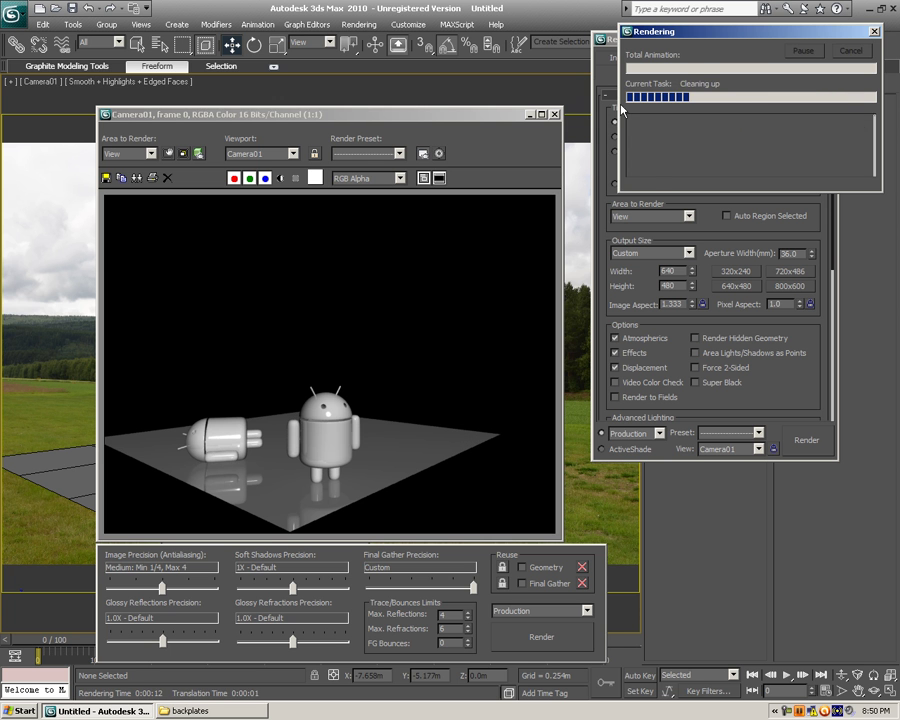
Turn on Reuse Geometry, close the rendered frame, and reopen the Material Editor
key("F10")
left_click(503, 567)
left_click(555, 115)
key("m")
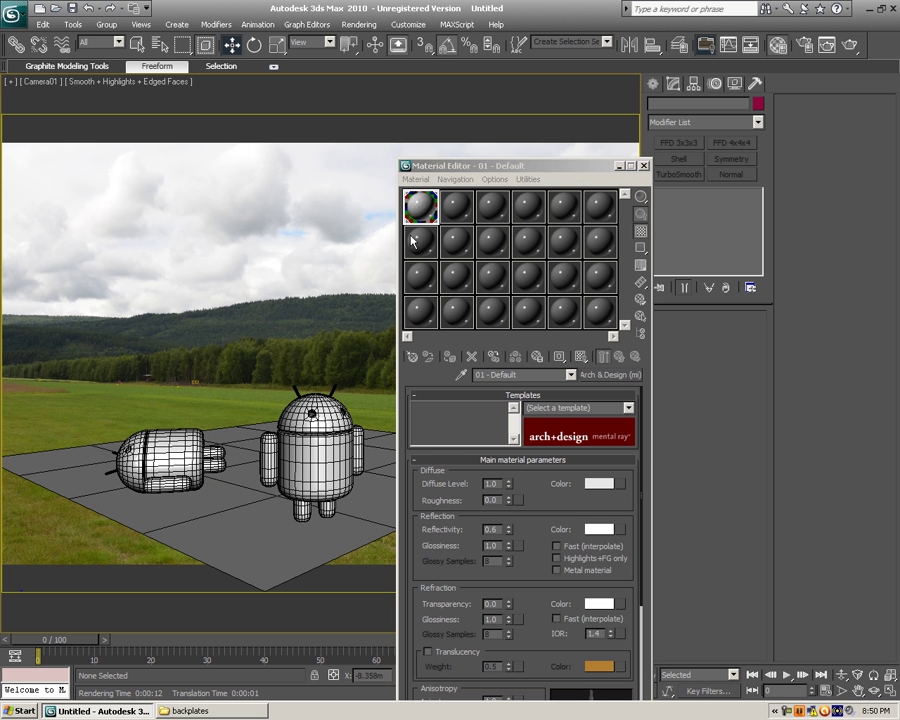
Browse the Material/Map Browser for a new map for material slot two
left_click(455, 212)
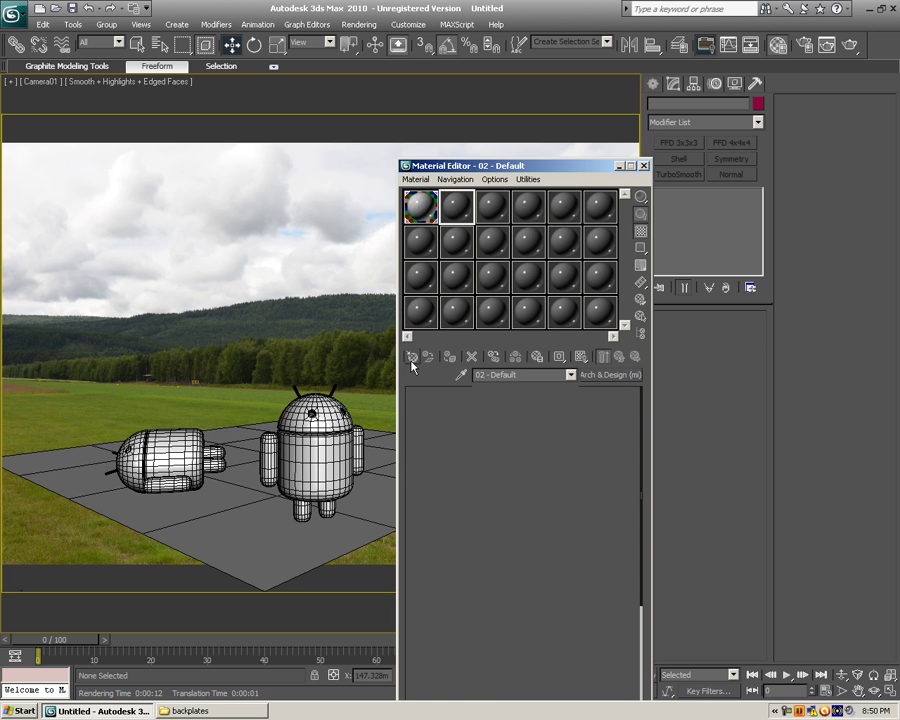
left_click(412, 356)
left_click(96, 53)
scroll(222, 406, "down", 1)
left_click_drag(222, 406, 229, 131)
left_click_drag(258, 399, 279, 213)
left_click_drag(261, 499, 295, 225)
left_click_drag(293, 310, 293, 231)
left_click_drag(279, 459, 302, 632)
left_click_drag(290, 370, 290, 506)
left_click_drag(302, 101, 302, 538)
left_click_drag(308, 270, 306, 391)
left_click_drag(313, 505, 309, 382)
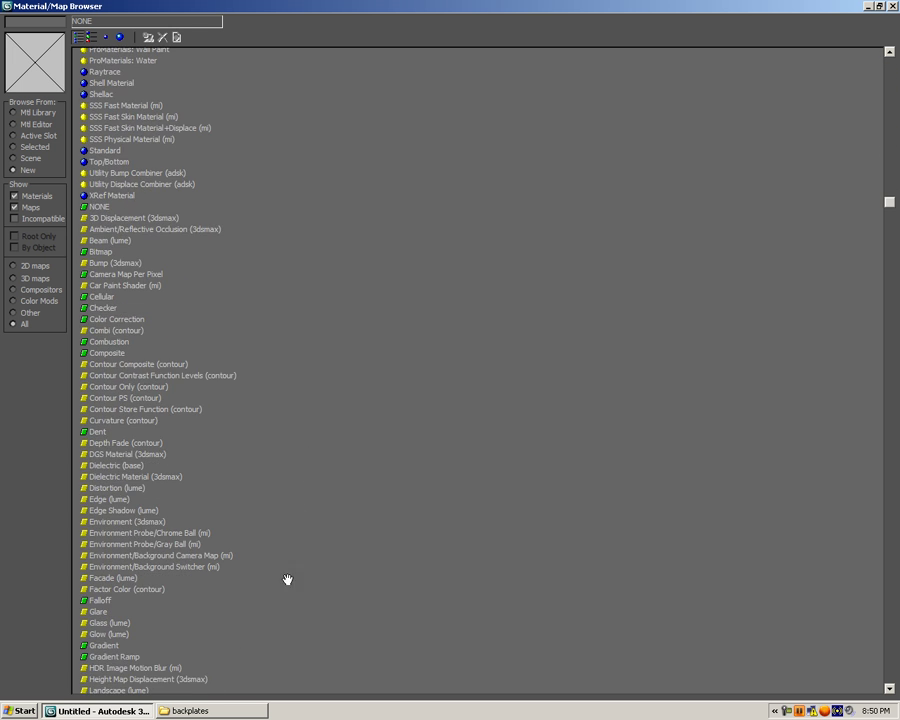
Load Environment/Background Camera Map (mi) into slot two and name it Camera_Map
left_click(172, 555)
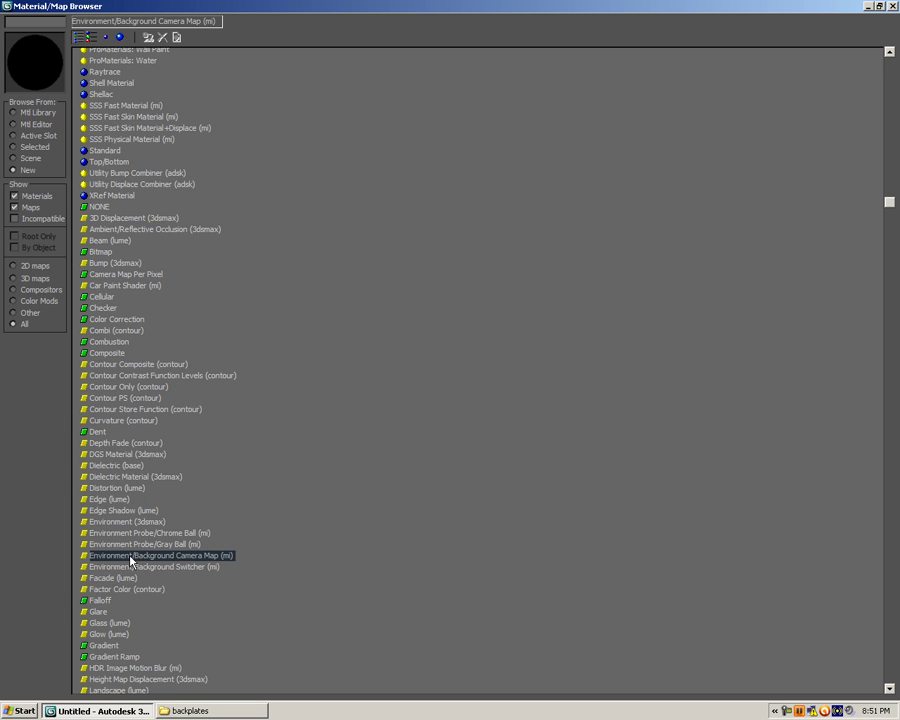
double_click(160, 558)
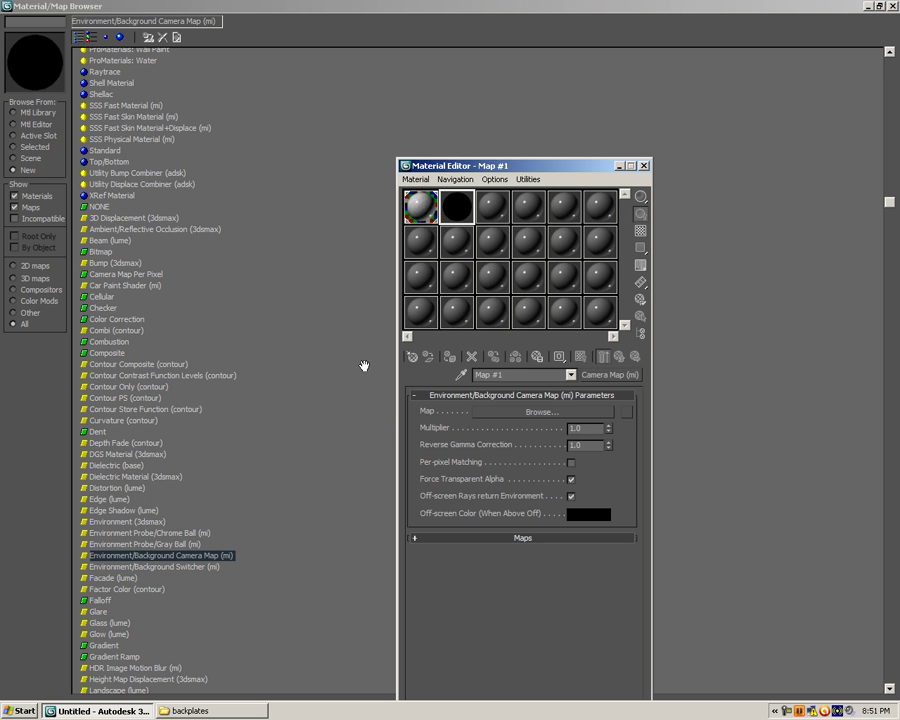
left_click(509, 374)
type("Camera_")
Load Environment/Background Switcher (mi) into slot three and name it Backround
left_click(480, 213)
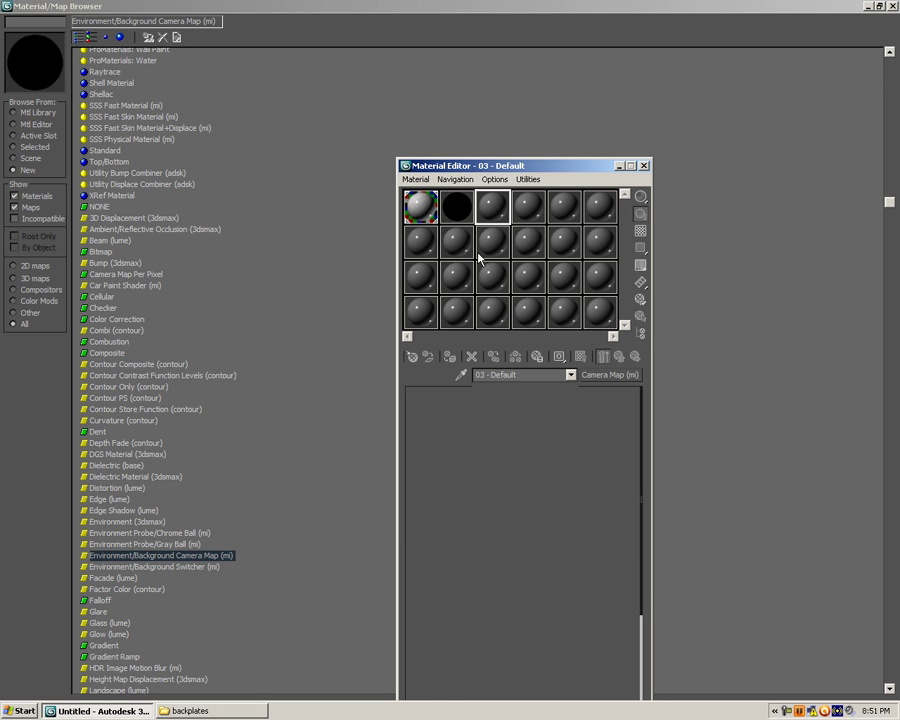
double_click(148, 567)
left_click(500, 380)
type("Backround")
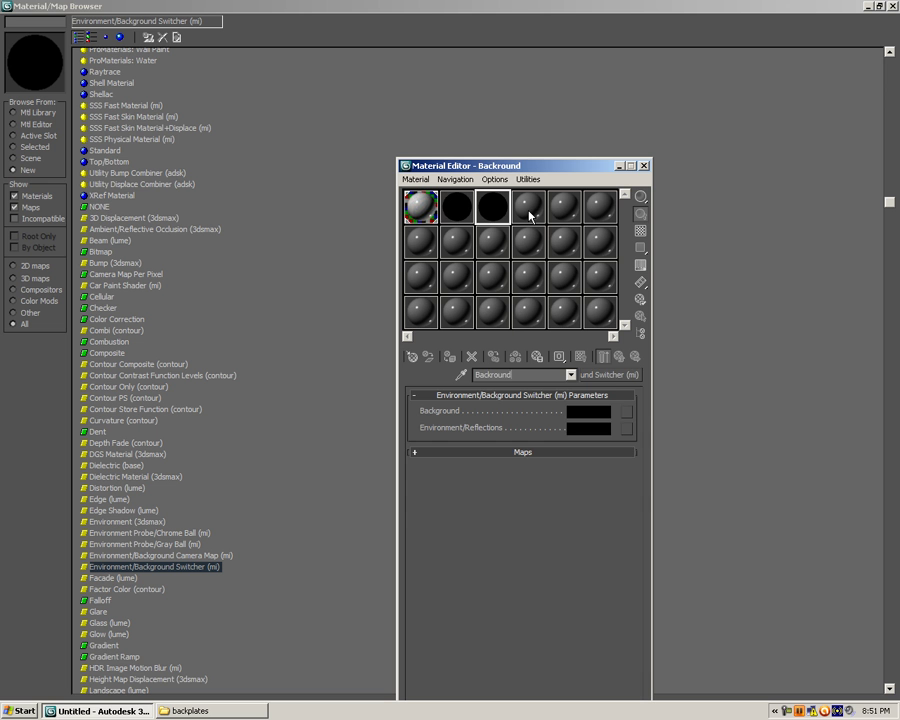
Compare the Camera_Map and Backround slots, then select the fourth default material and close the browser
left_click(458, 208)
left_click(484, 210)
left_click(469, 216)
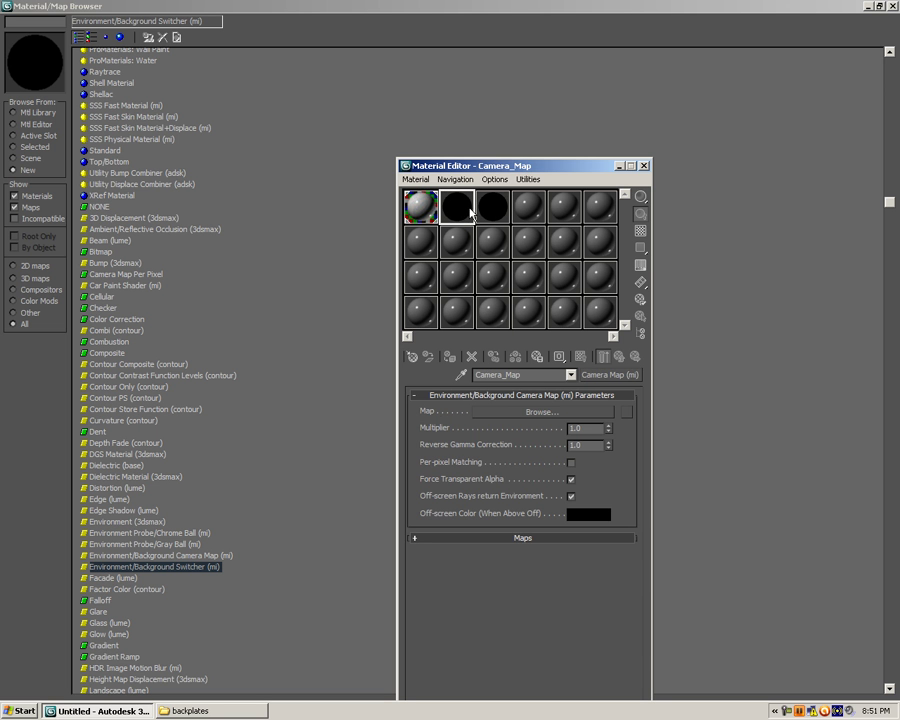
left_click(491, 216)
left_click(469, 220)
left_click(493, 216)
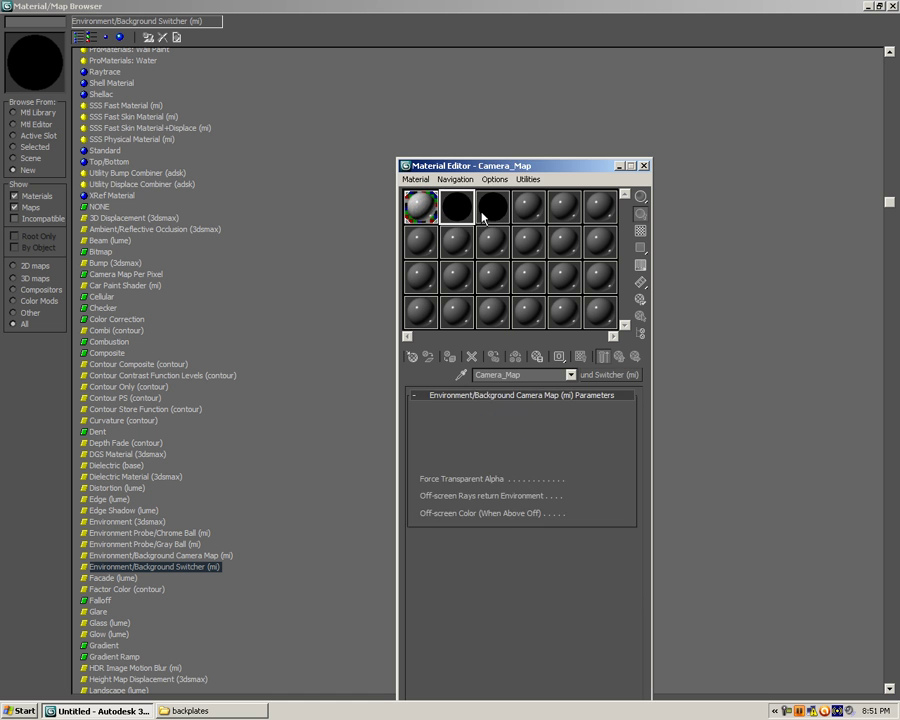
left_click(522, 212)
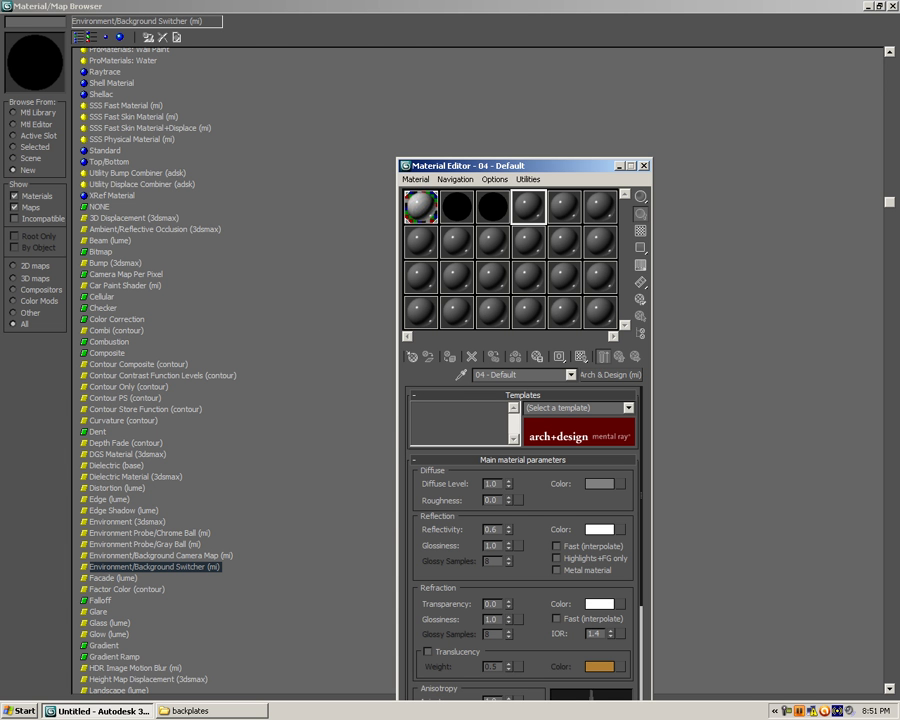
left_click(894, 7)
Open Rendering > Environment and move the Environment and Effects dialog into view
left_click(366, 30)
left_click(378, 118)
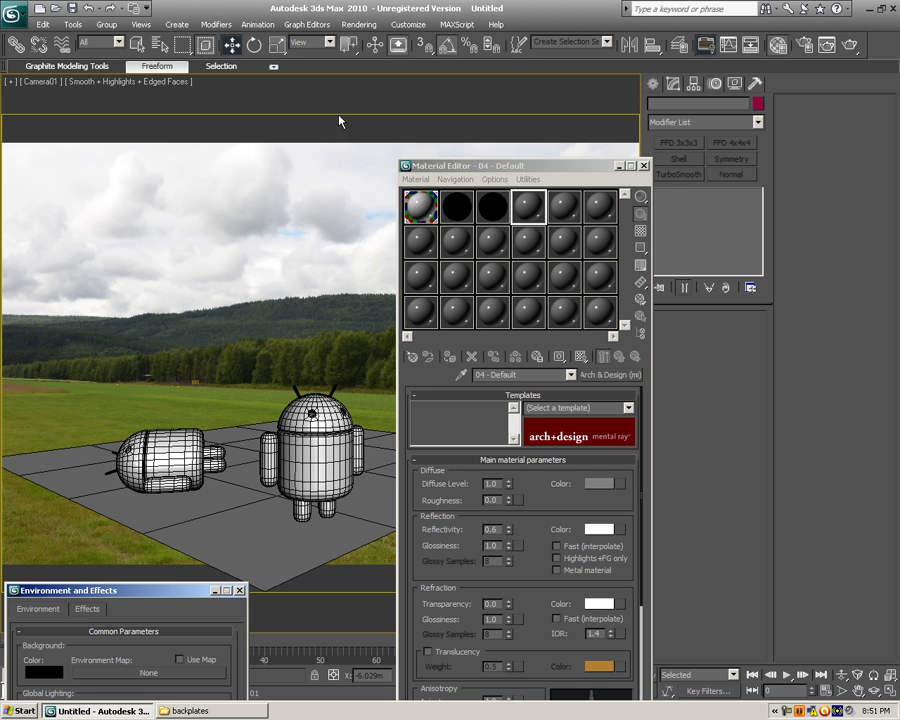
left_click_drag(174, 582, 208, 247)
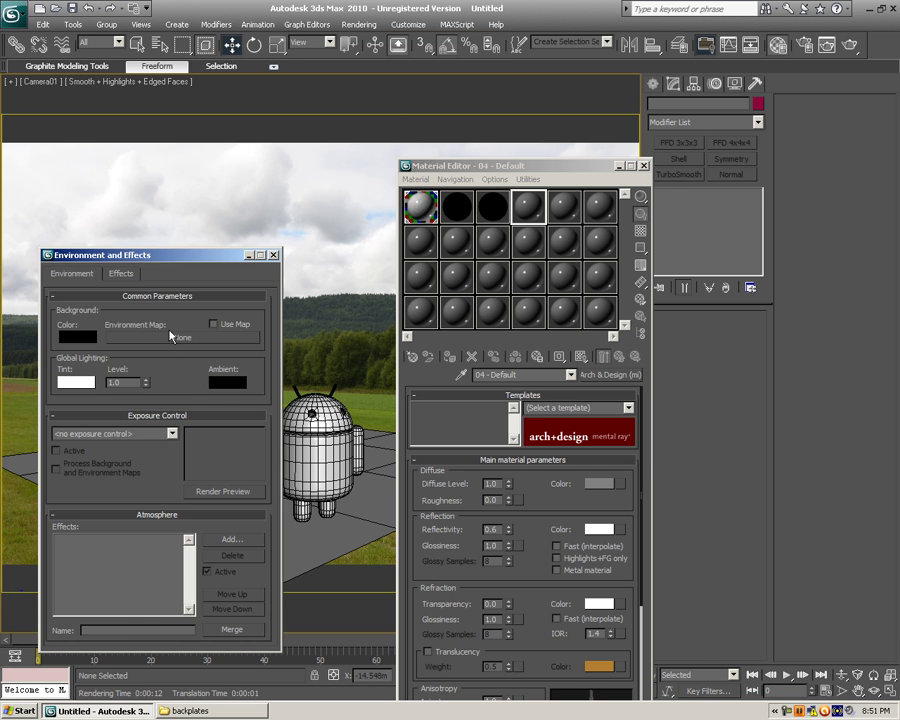
left_click_drag(172, 345, 528, 204)
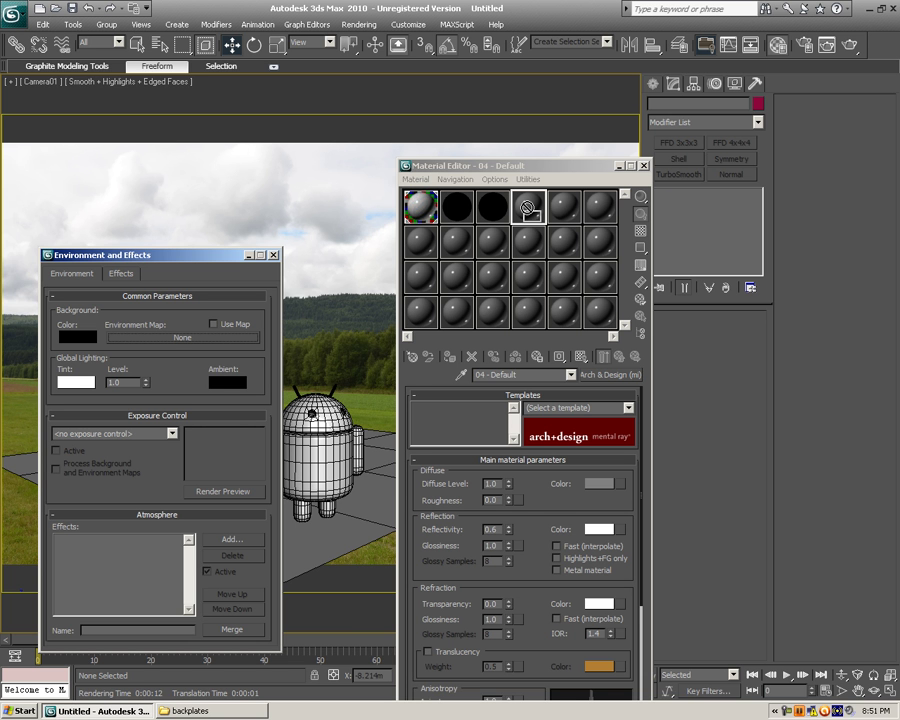
Check the environment map list without choosing a map, then return to the Camera_Map slot
left_click(188, 332)
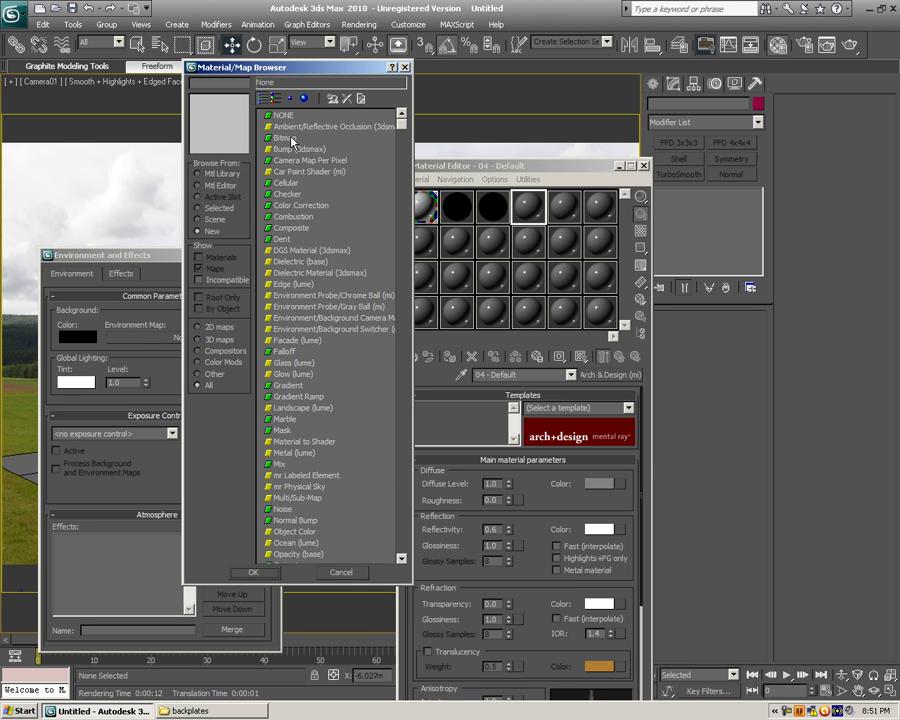
left_click(405, 68)
left_click(425, 206)
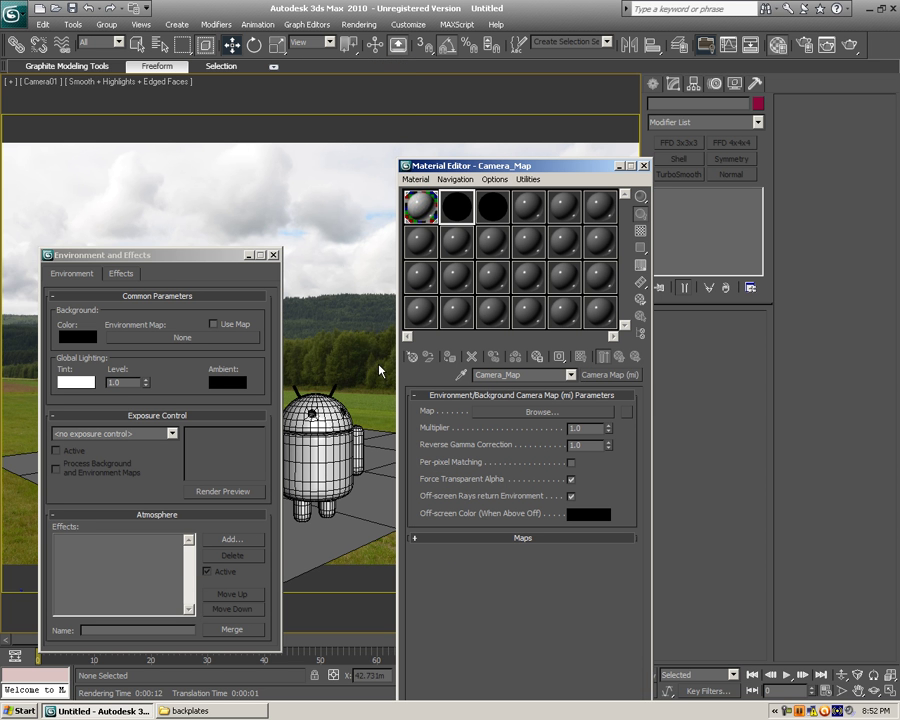
left_click(491, 210)
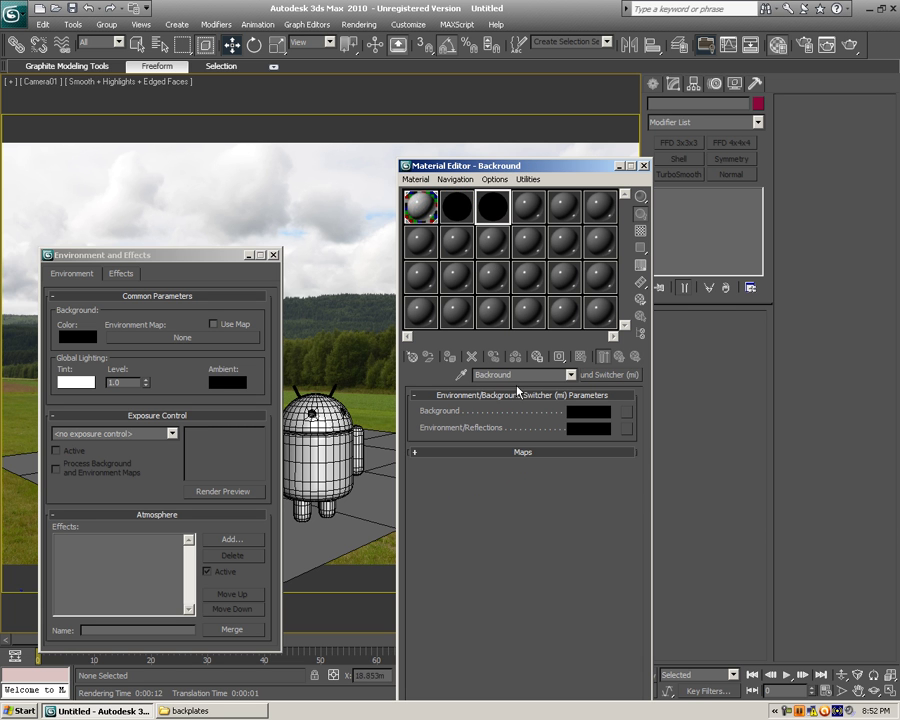
left_click(462, 216)
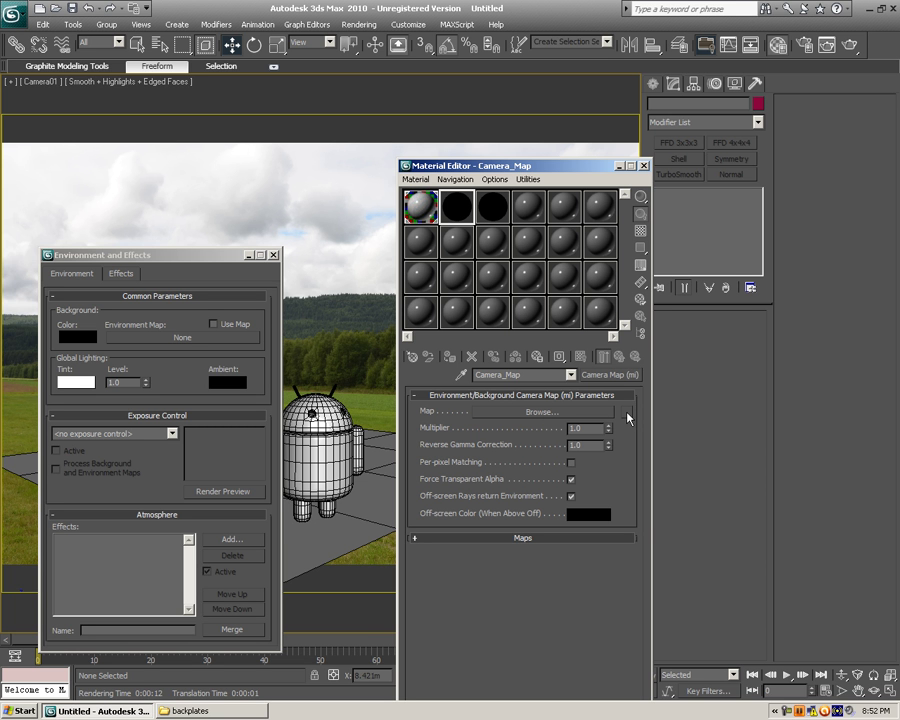
left_click(526, 411)
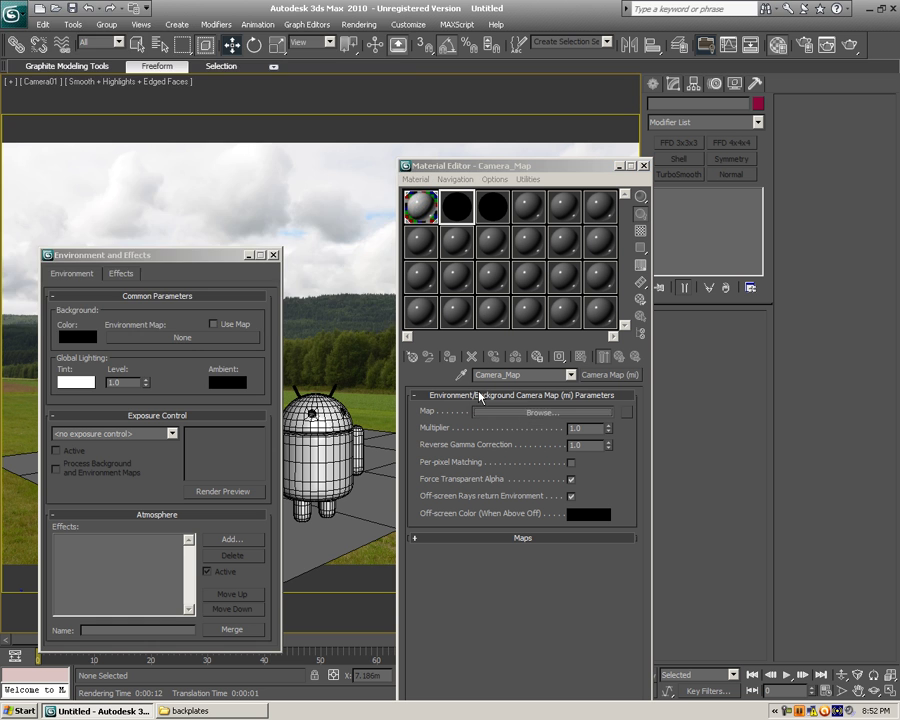
left_click(50, 48)
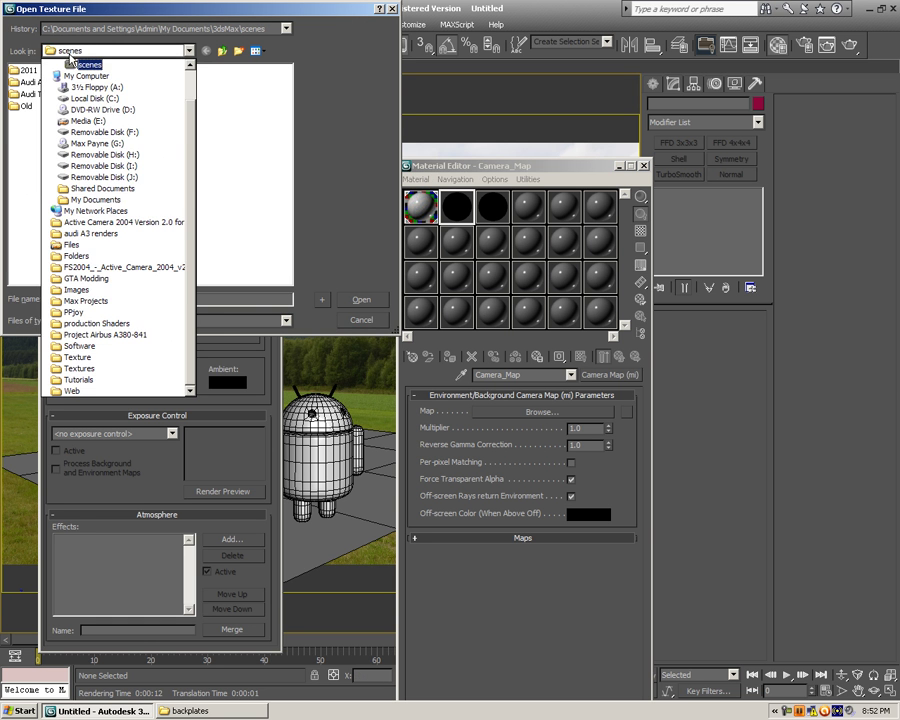
scroll(67, 78, "up", 1)
left_click(55, 64)
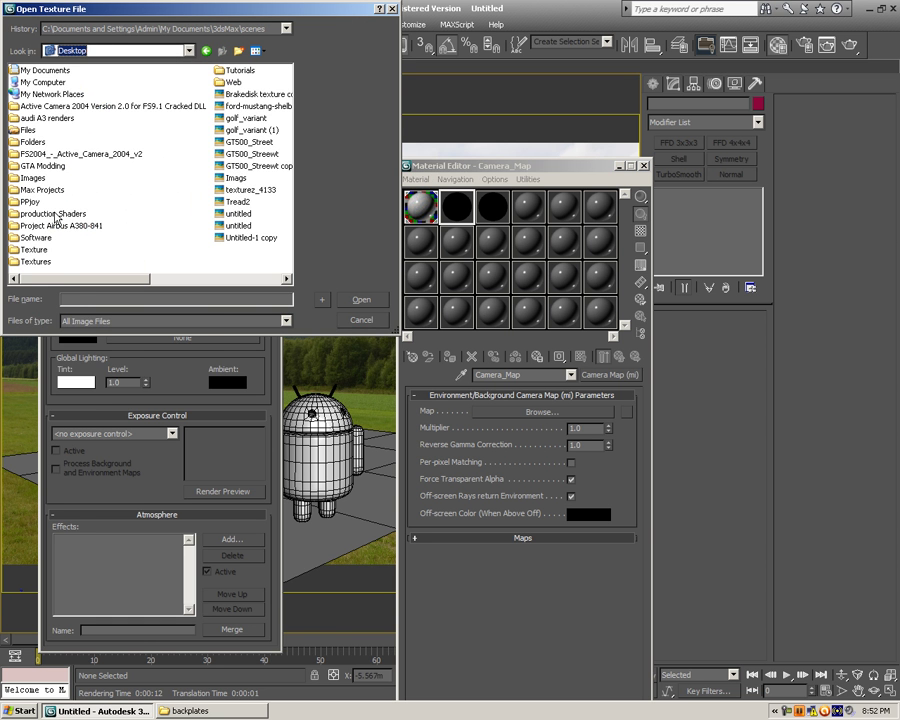
left_click_drag(58, 285, 114, 285)
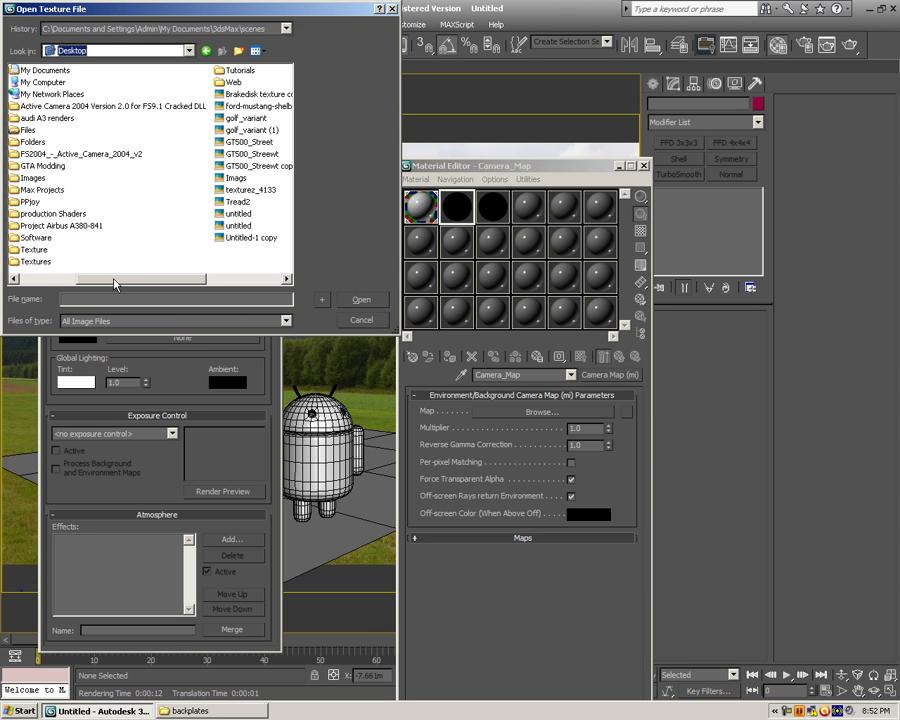
double_click(32, 261)
double_click(28, 70)
double_click(32, 94)
left_click(27, 82)
double_click(32, 70)
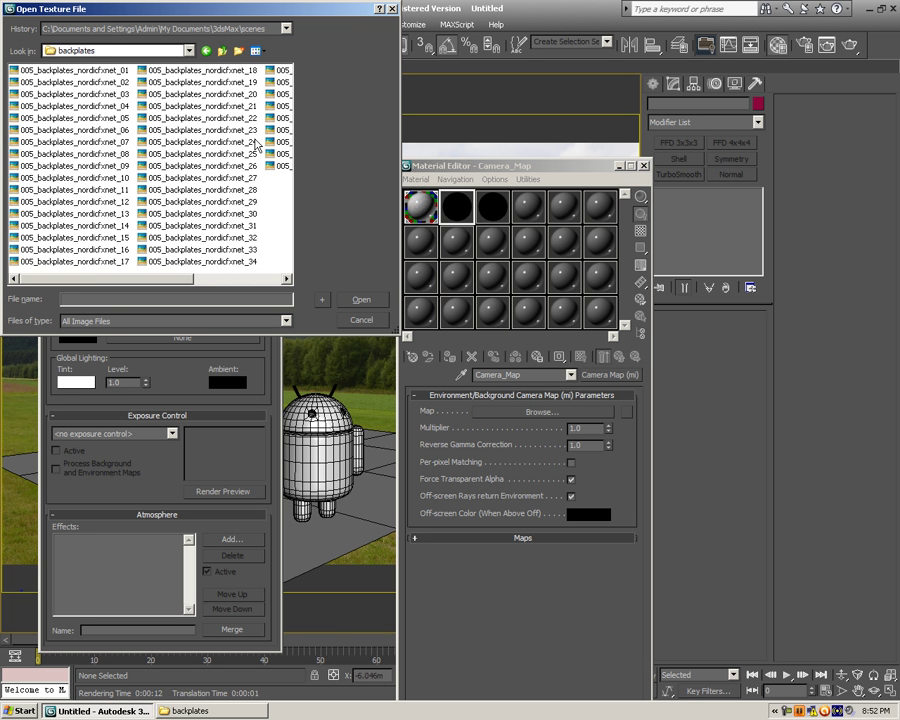
left_click(256, 58)
left_click(289, 73)
scroll(279, 175, "down", 5)
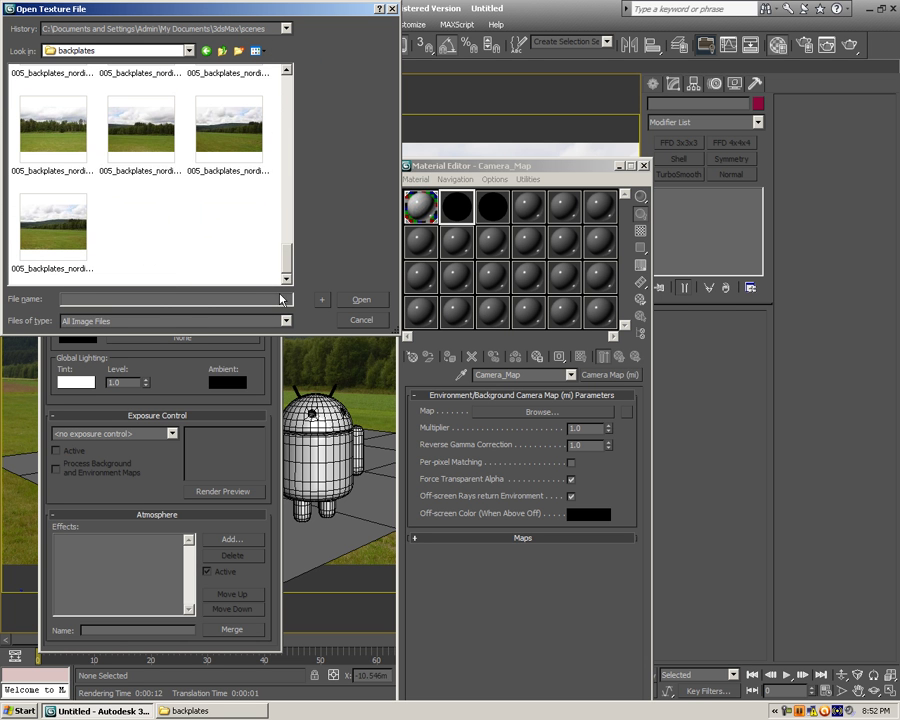
left_click(135, 130)
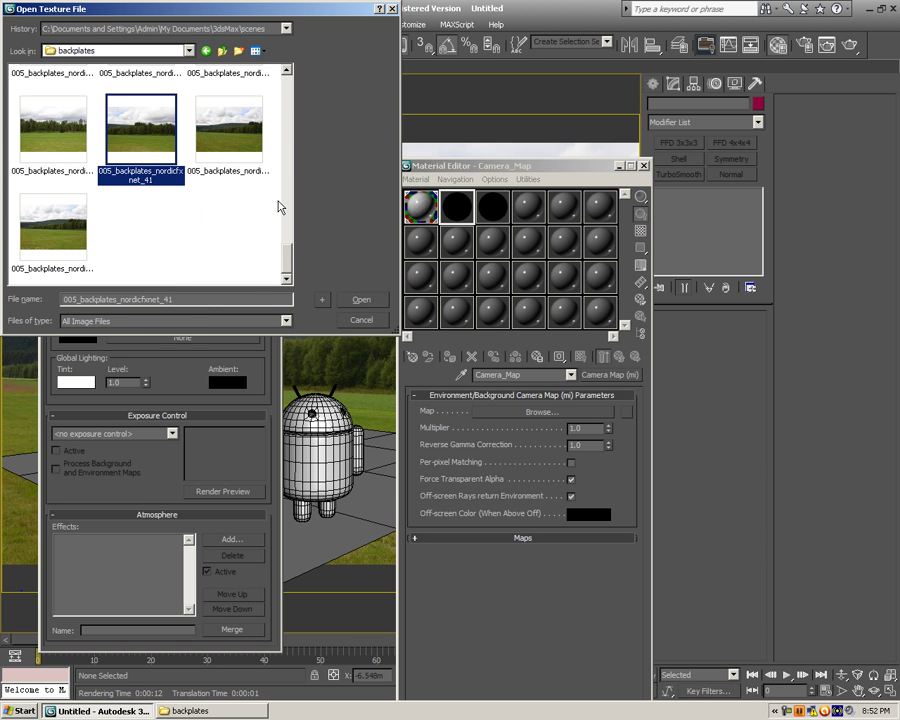
left_click(226, 150)
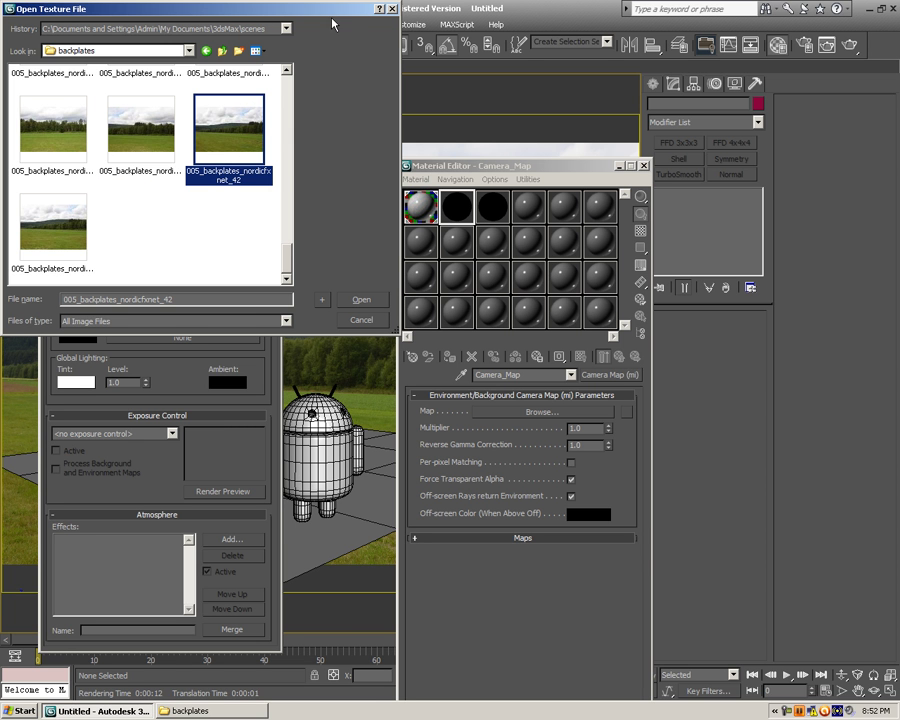
left_click(392, 10)
Check the image set in Views > Viewport Background, leaving it unchanged
left_click(145, 31)
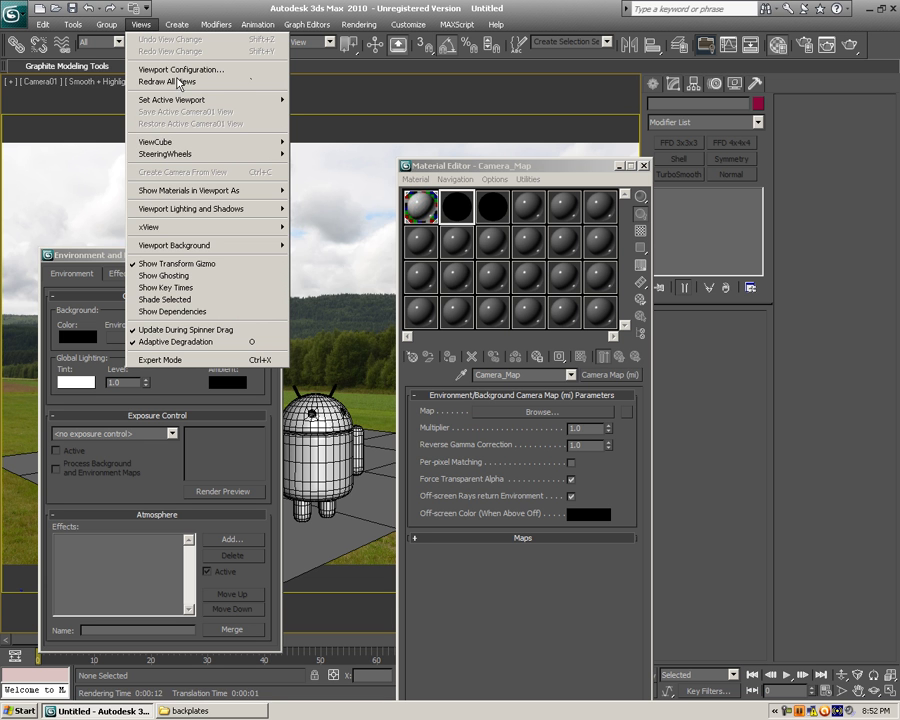
mouse_move(213, 245)
left_click(339, 264)
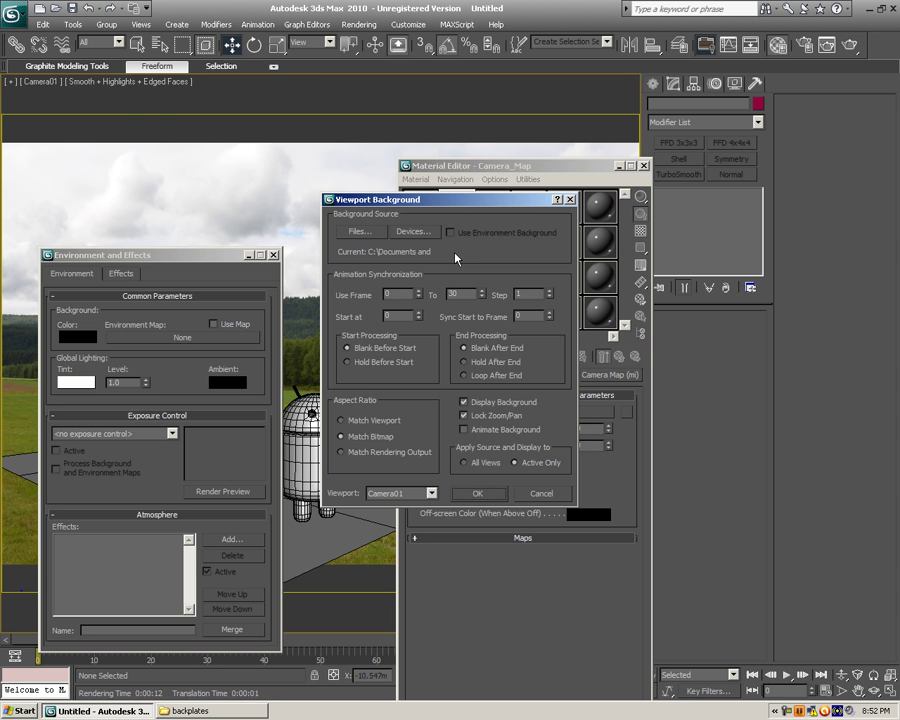
left_click(383, 235)
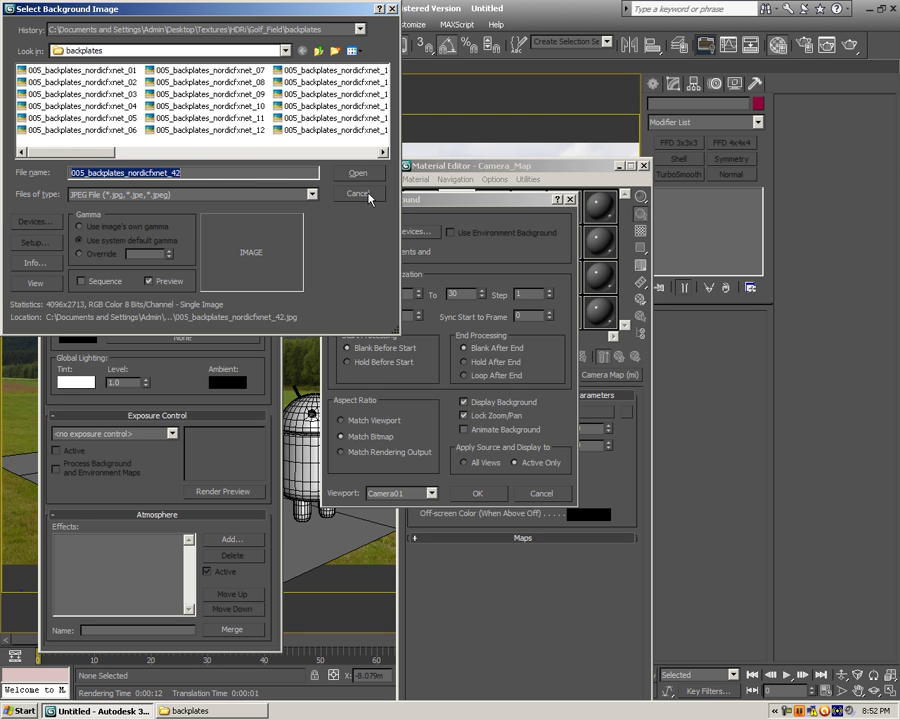
left_click(360, 194)
left_click(477, 493)
Start browsing for the Camera_Map's image from the Desktop folder
left_click(236, 335)
key("Escape")
left_click(613, 417)
left_click(88, 51)
left_click(90, 64)
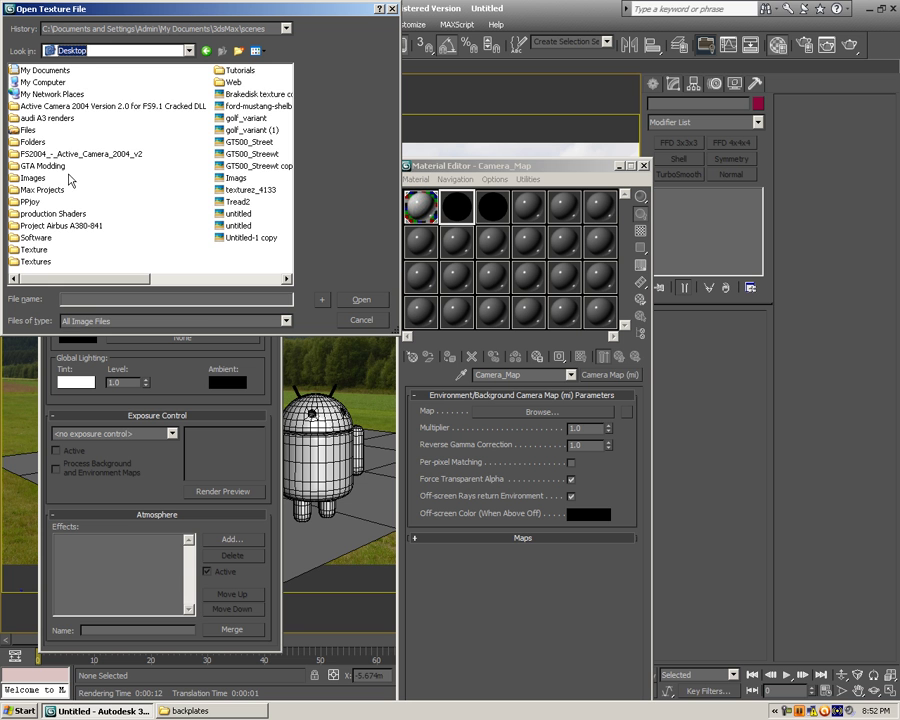
Go to Textures > HDRi > Golf_Field > backplates and load 005_backplates_nordicfxnet_42.jpg into Camera_Map
double_click(36, 261)
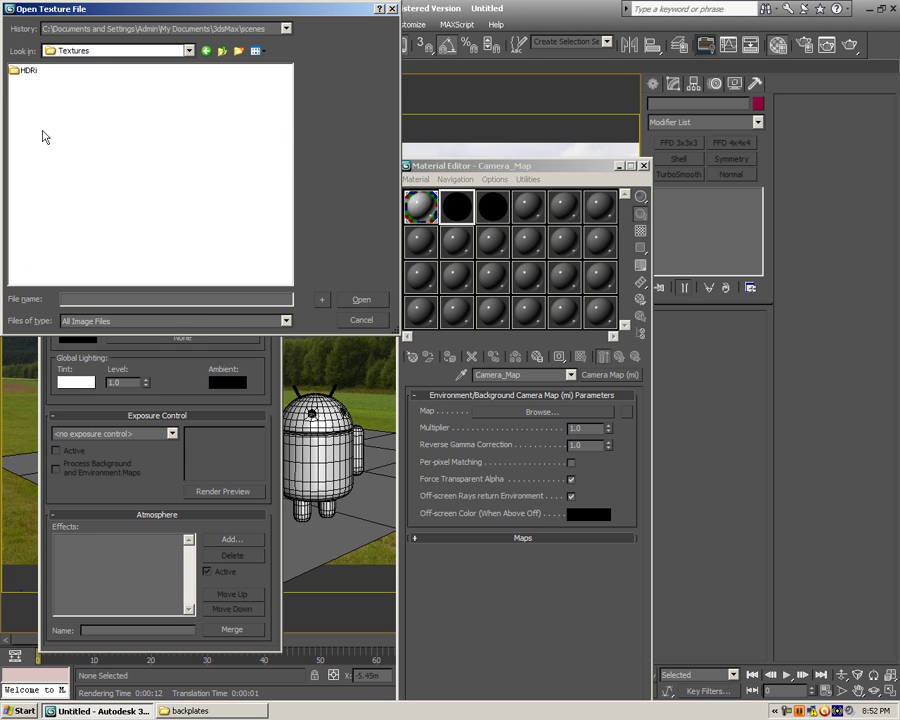
double_click(26, 70)
double_click(31, 94)
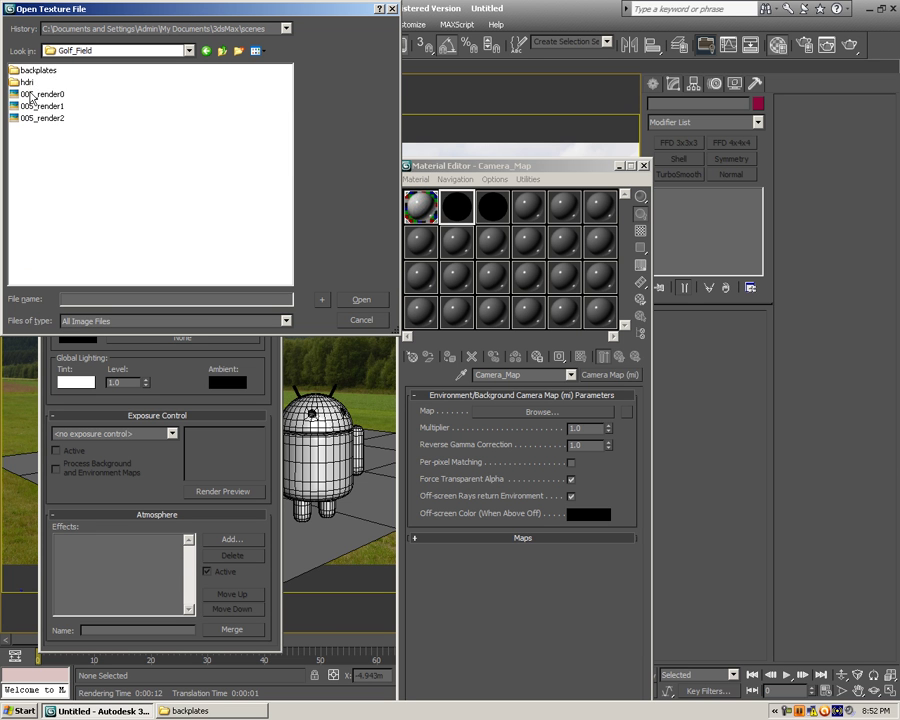
left_click(29, 84)
double_click(30, 70)
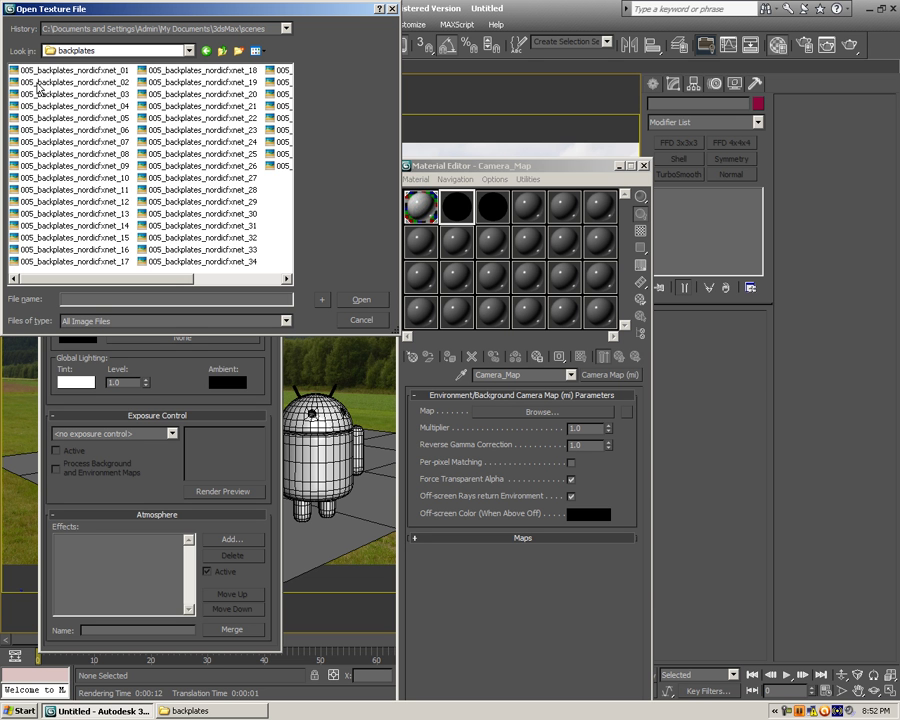
scroll(205, 200, "down", 1)
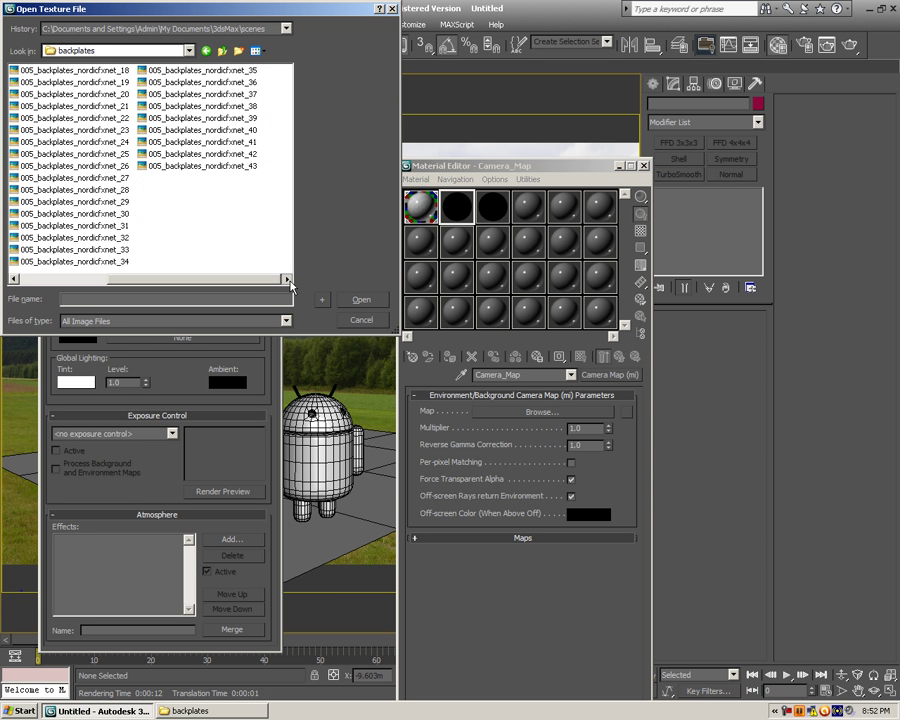
double_click(210, 154)
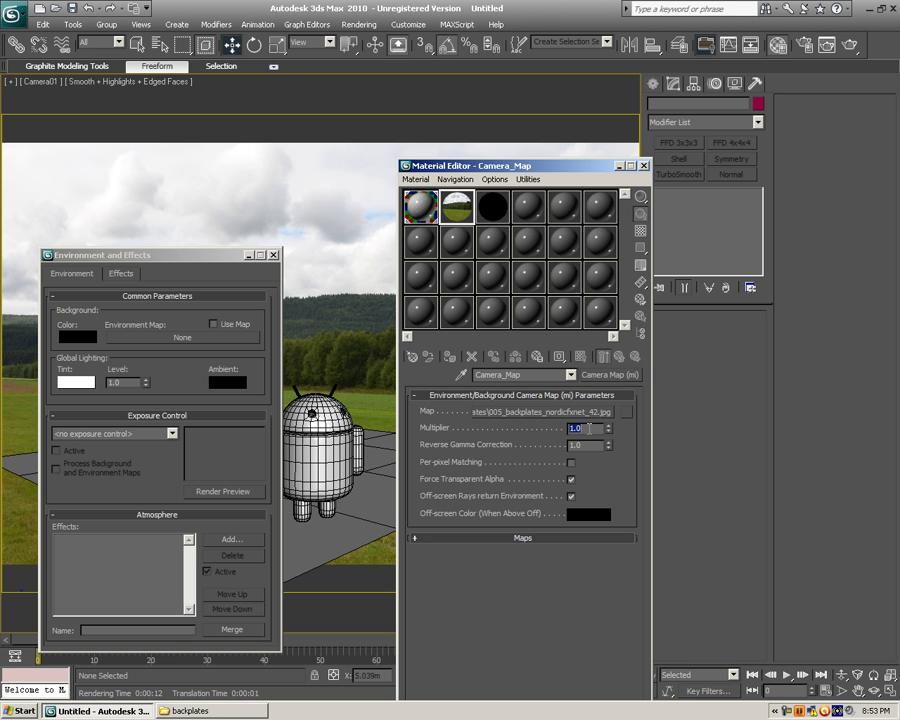
Try 2.2 for Camera_Map's Reverse Gamma Correction, keep 1.0, and show the Backround switcher
key("Tab")
type("2.2")
left_click(591, 427)
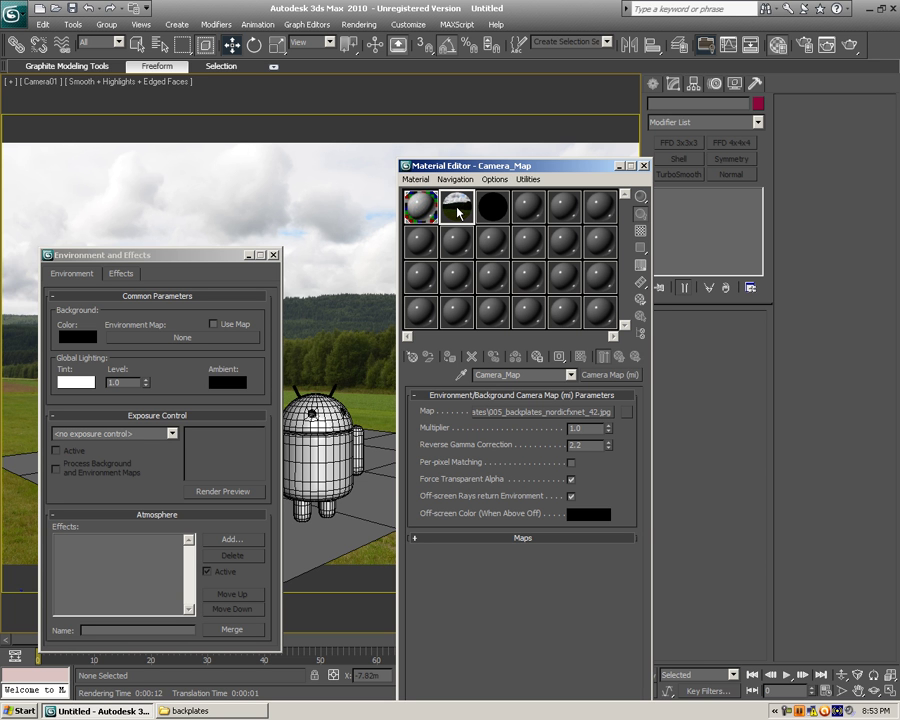
double_click(576, 445)
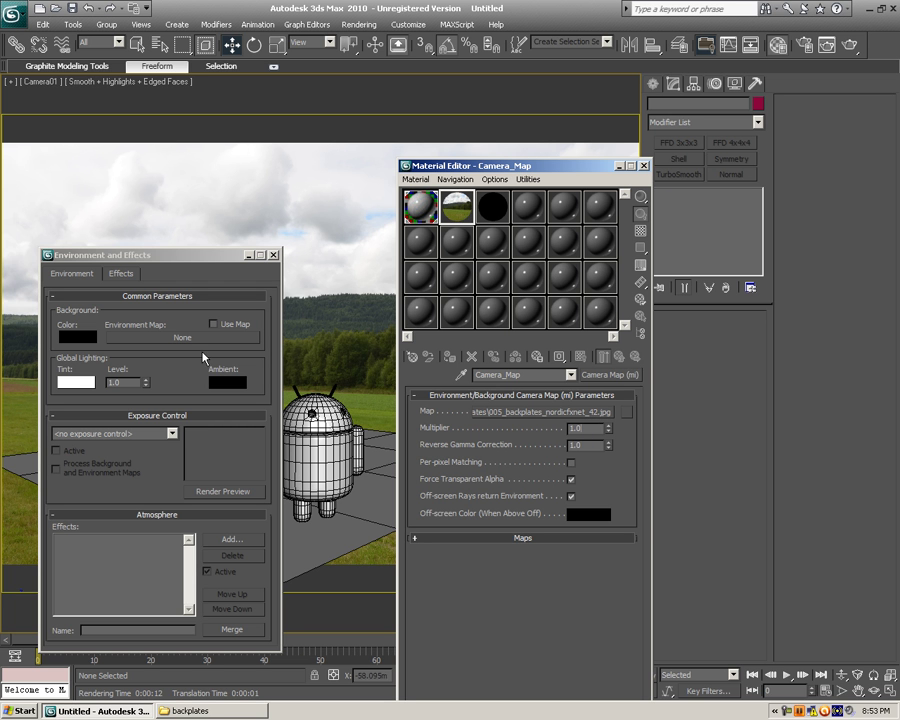
left_click(490, 207)
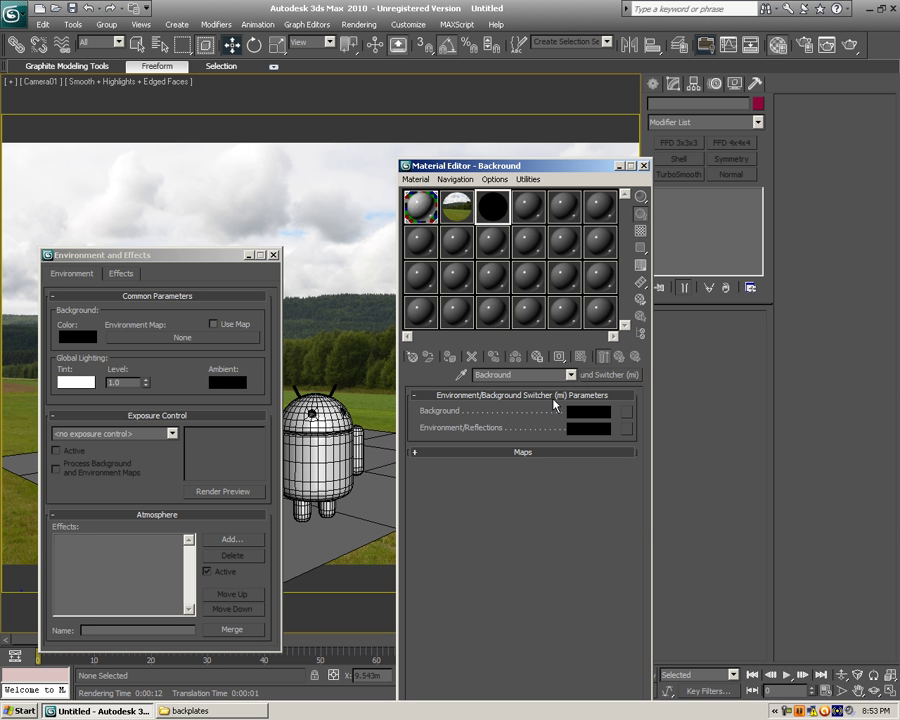
Set the scene Environment Map to a Bitmap (Map #3) without choosing an image, then reselect Backround
left_click(518, 211)
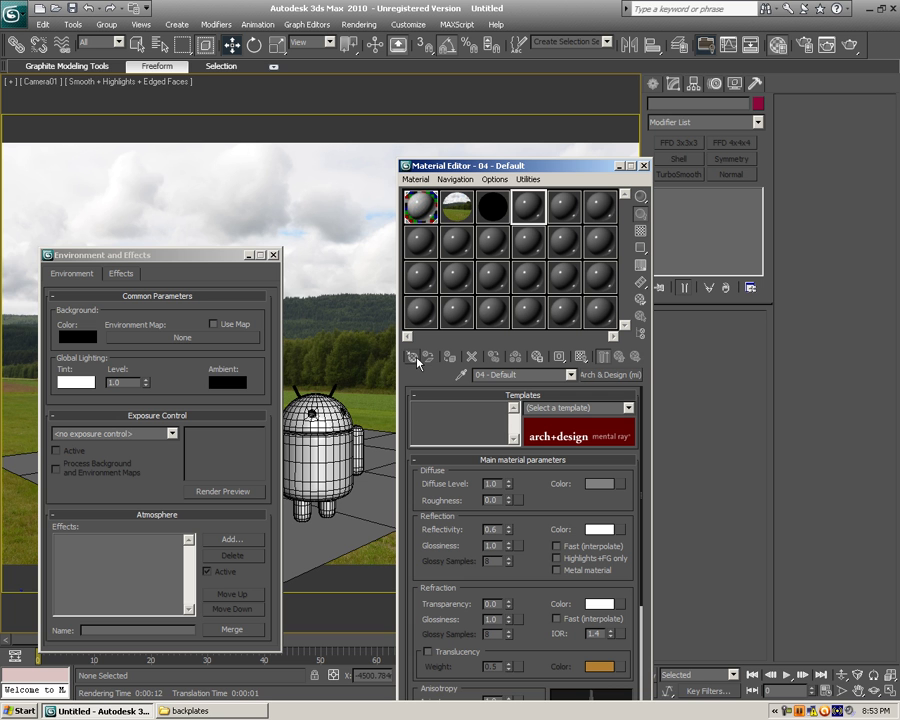
left_click(187, 338)
left_click(284, 139)
double_click(282, 139)
left_click(358, 193)
left_click(492, 207)
left_click(619, 356)
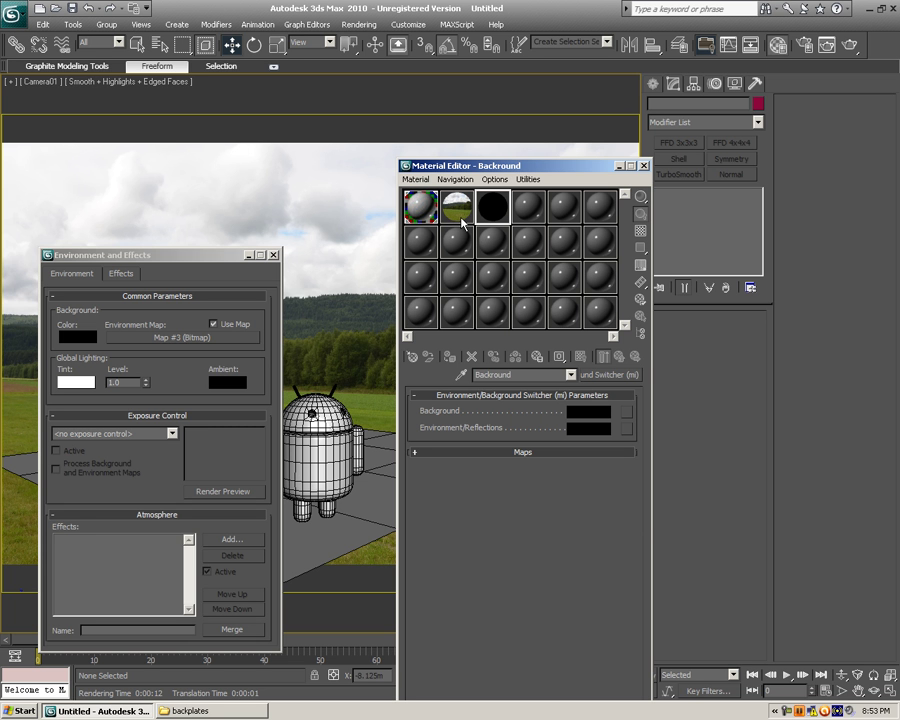
Load hdri_005_nordicfxnet.hdr from Textures > HDRi > Golf_Field > hdri as a Bitmap in Environment/Reflections
left_click(604, 428)
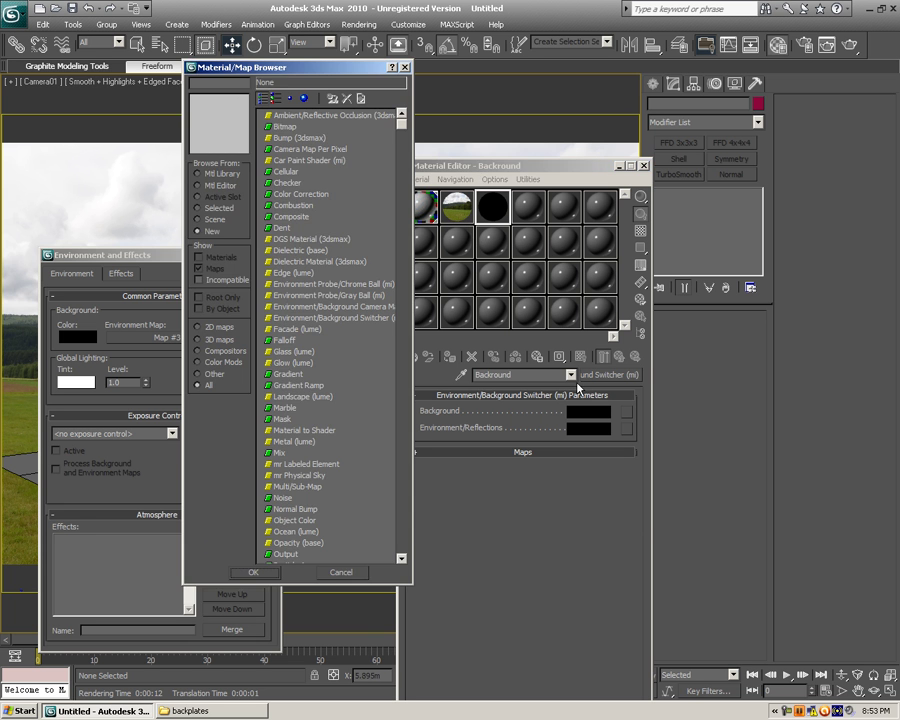
double_click(285, 127)
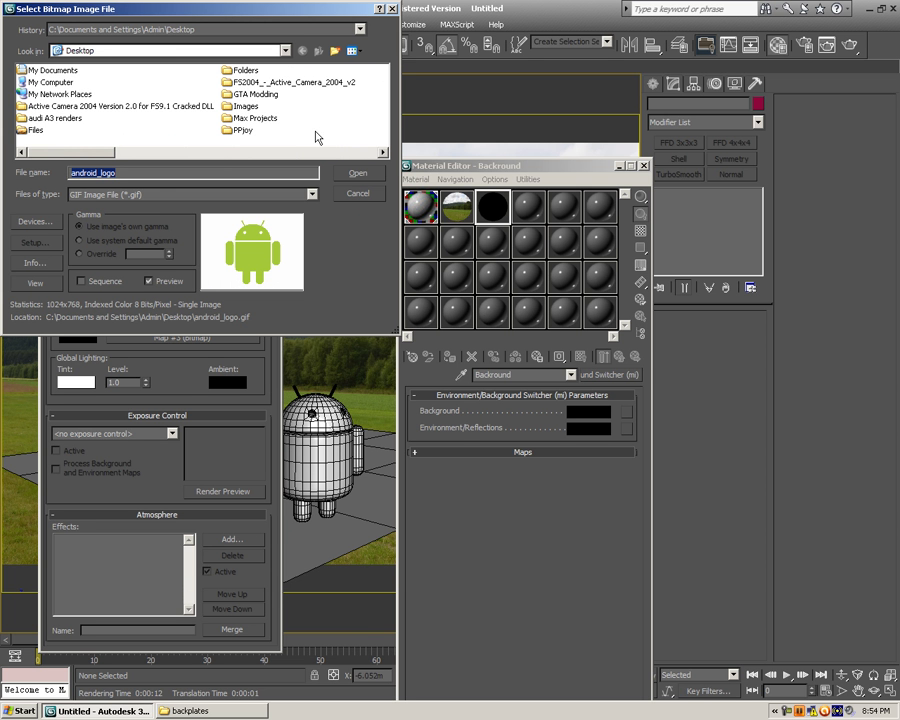
left_click(382, 152)
double_click(250, 117)
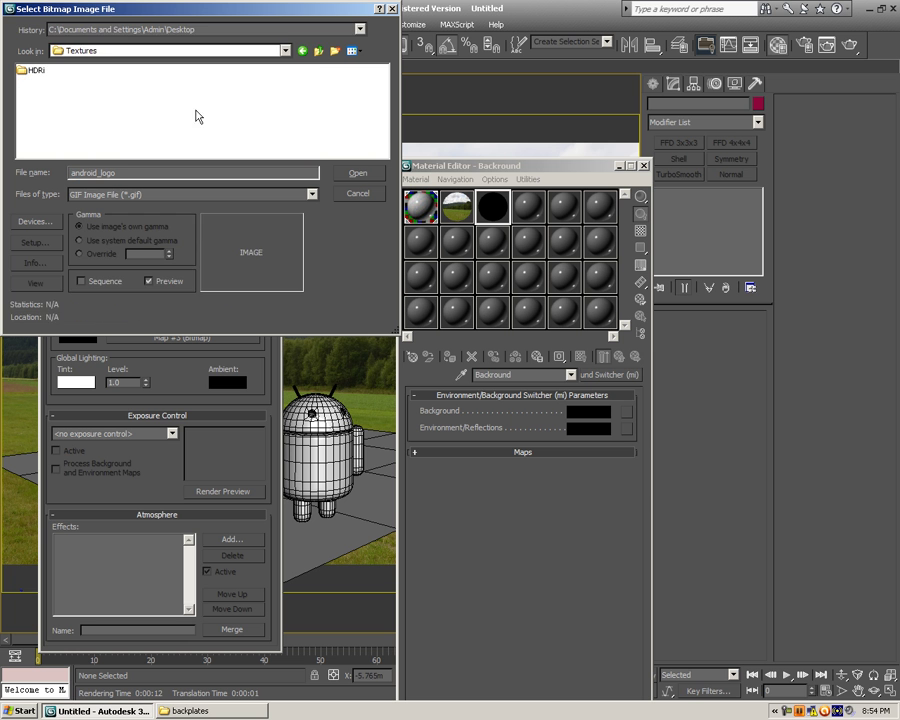
double_click(30, 71)
double_click(40, 94)
double_click(38, 82)
left_click(120, 194)
left_click(122, 206)
left_click(66, 71)
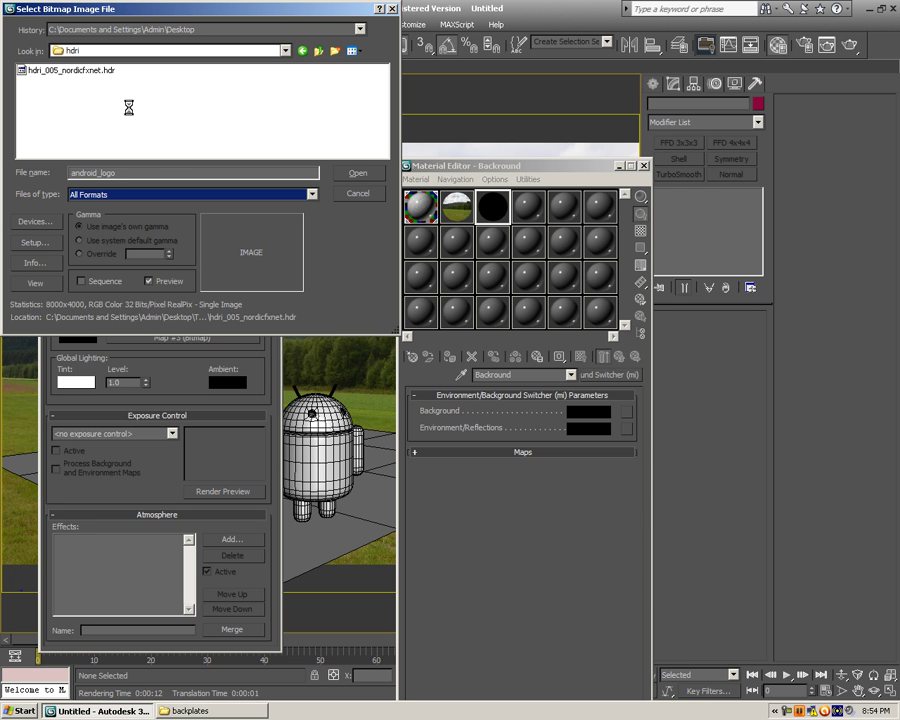
left_click(358, 174)
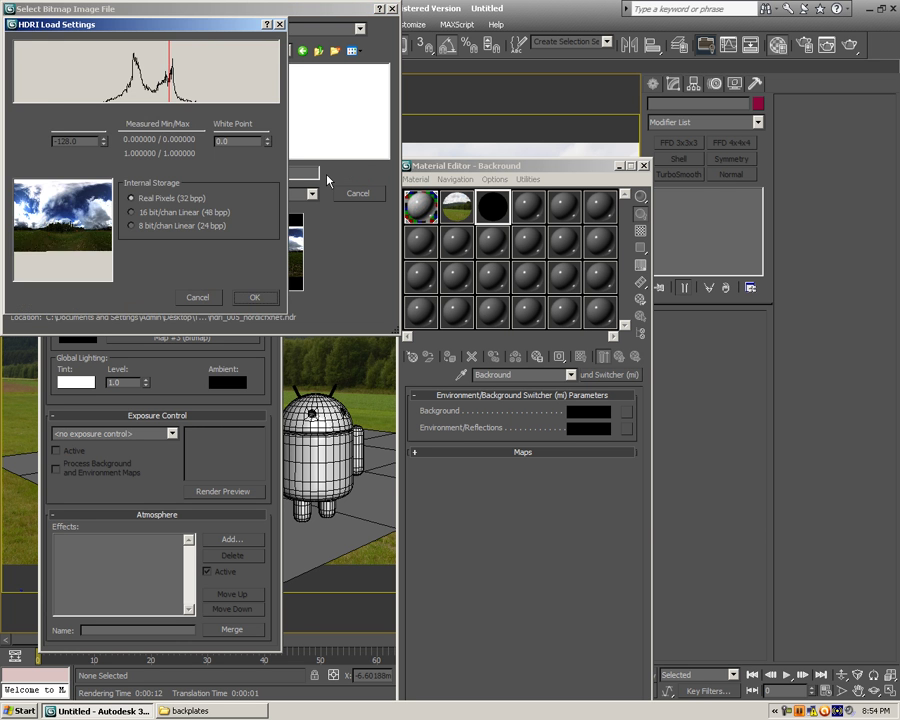
left_click(252, 297)
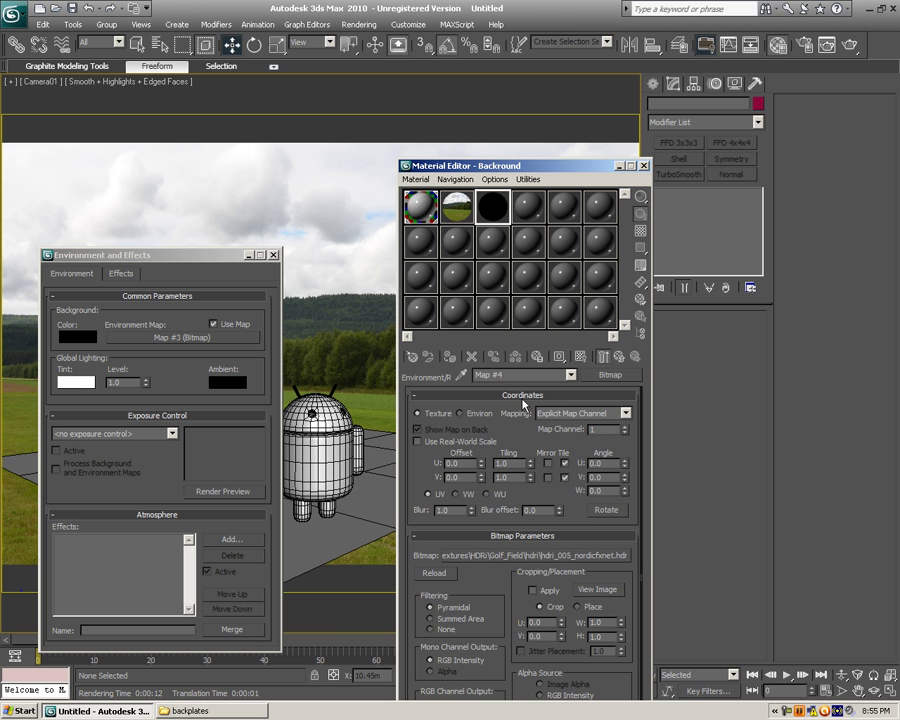
Set the HDR bitmap's mapping to Spherical Environment
left_click(461, 413)
left_click(624, 413)
left_click(566, 426)
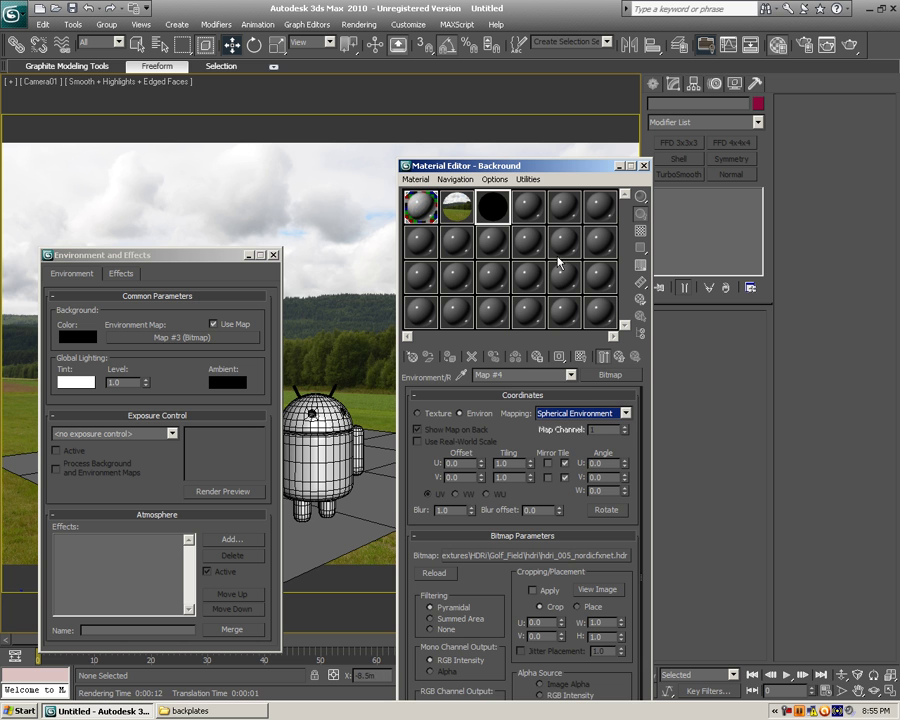
left_click(603, 356)
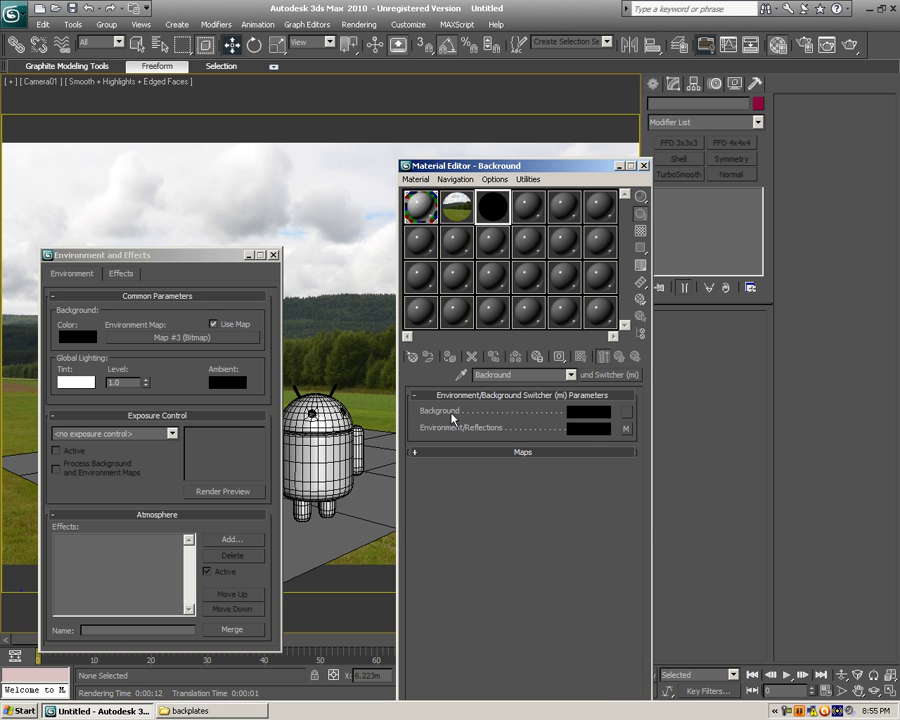
Instance Camera_Map into the switcher's Background, and the switcher into the scene Environment Map
left_click(465, 222)
left_click(487, 207)
left_click_drag(630, 420, 626, 428)
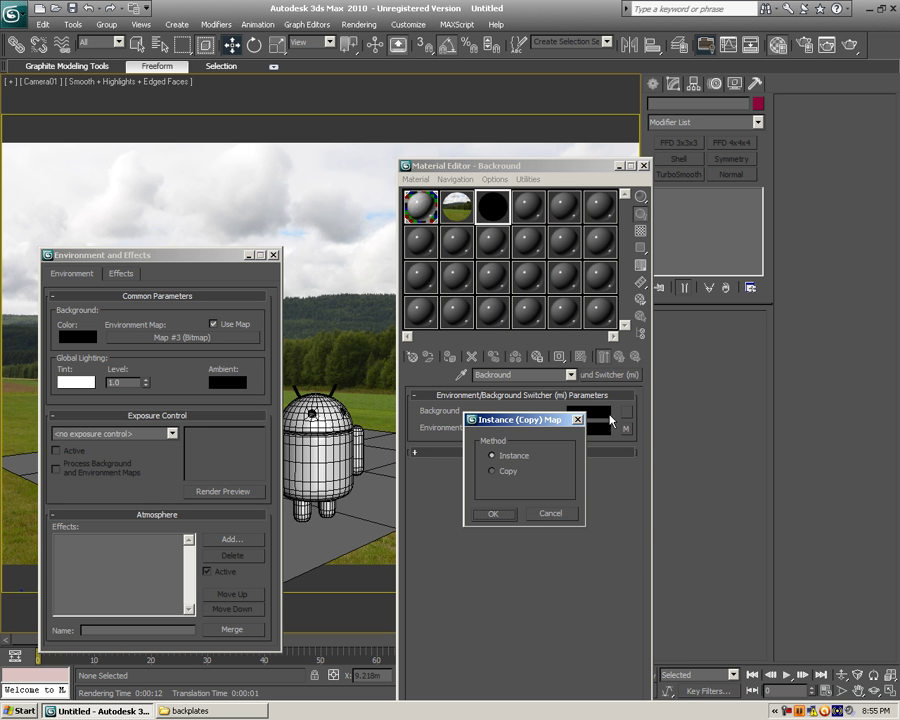
left_click(496, 515)
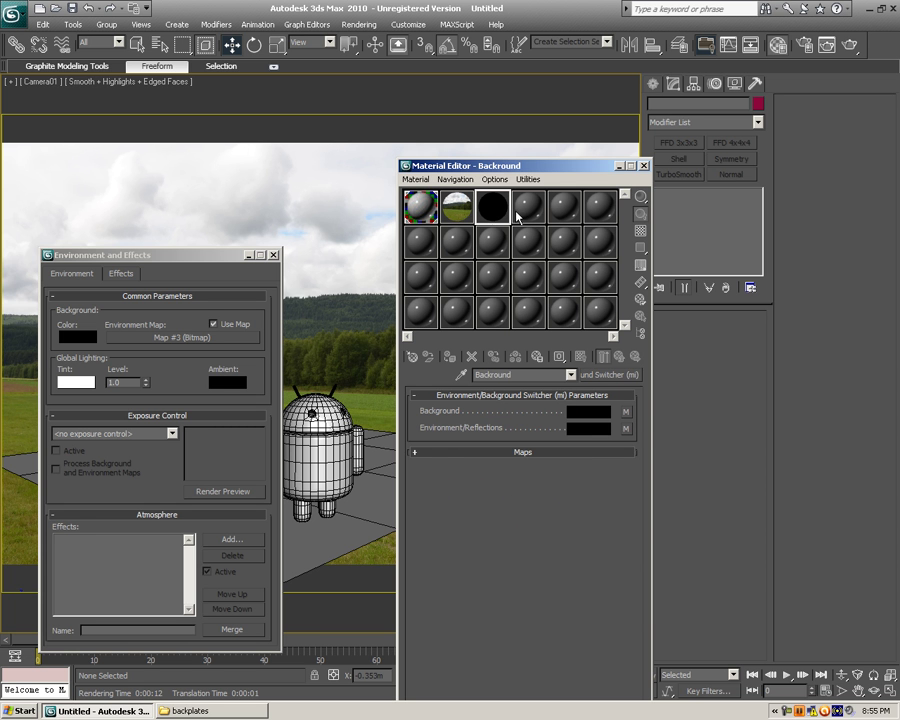
left_click_drag(498, 213, 225, 350)
left_click(129, 494)
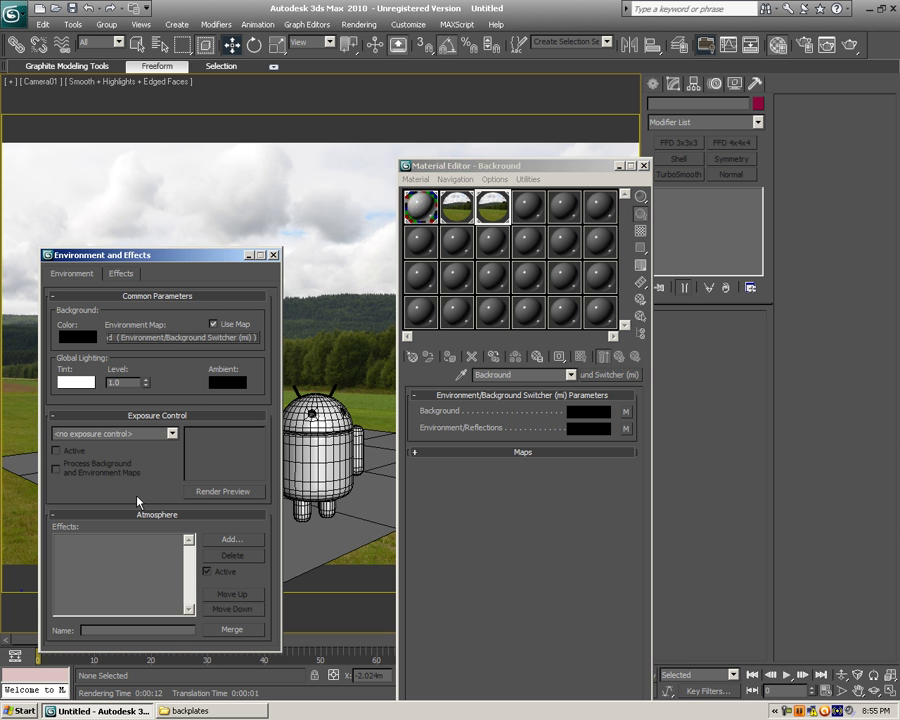
Close the Environment settings and the Material Editor, leaving slot 04 - Default selected
left_click(273, 255)
left_click(527, 208)
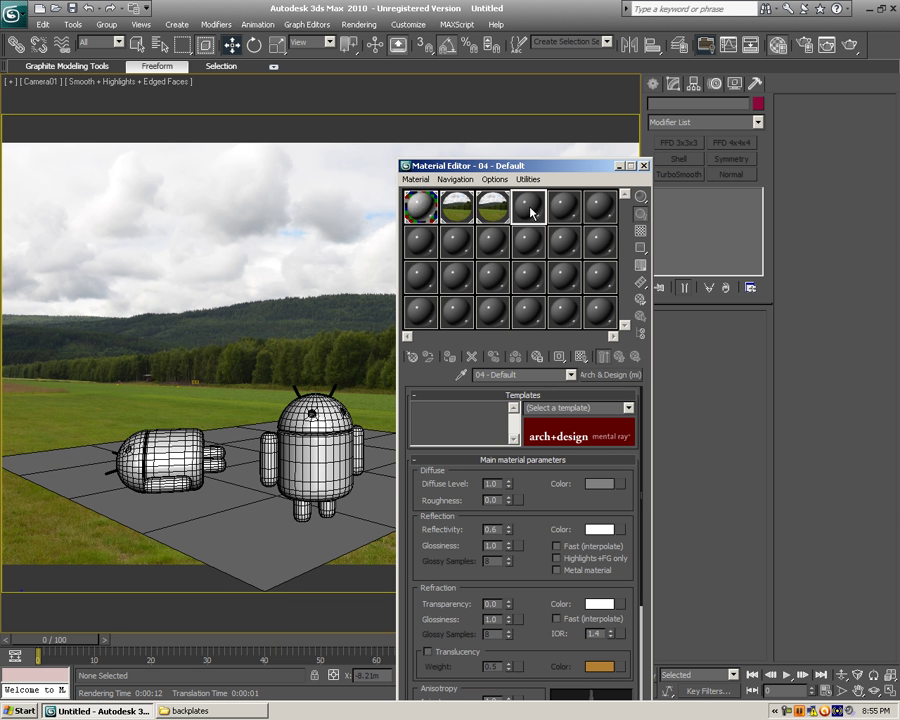
left_click(643, 166)
Render the Camera01 view, then cancel it during the slow final gather stage
left_click(358, 24)
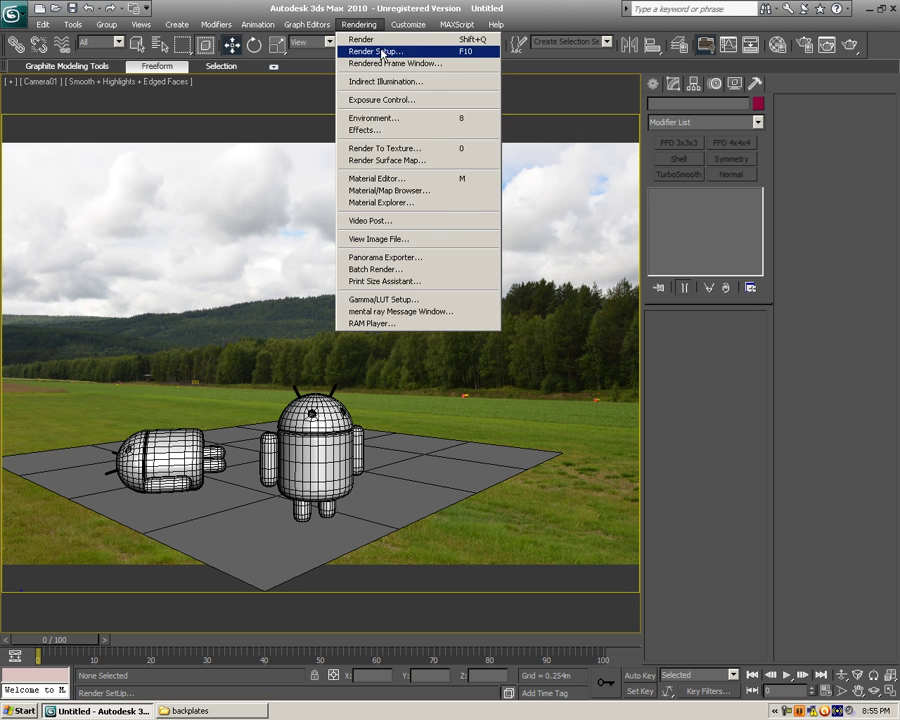
mouse_move(496, 24)
left_click(849, 47)
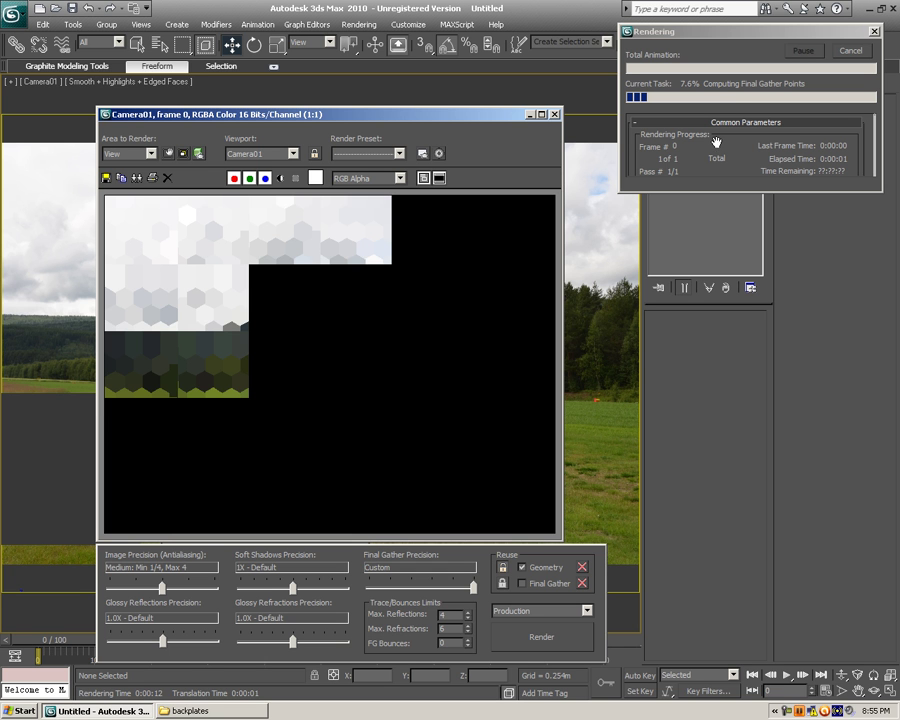
left_click(851, 50)
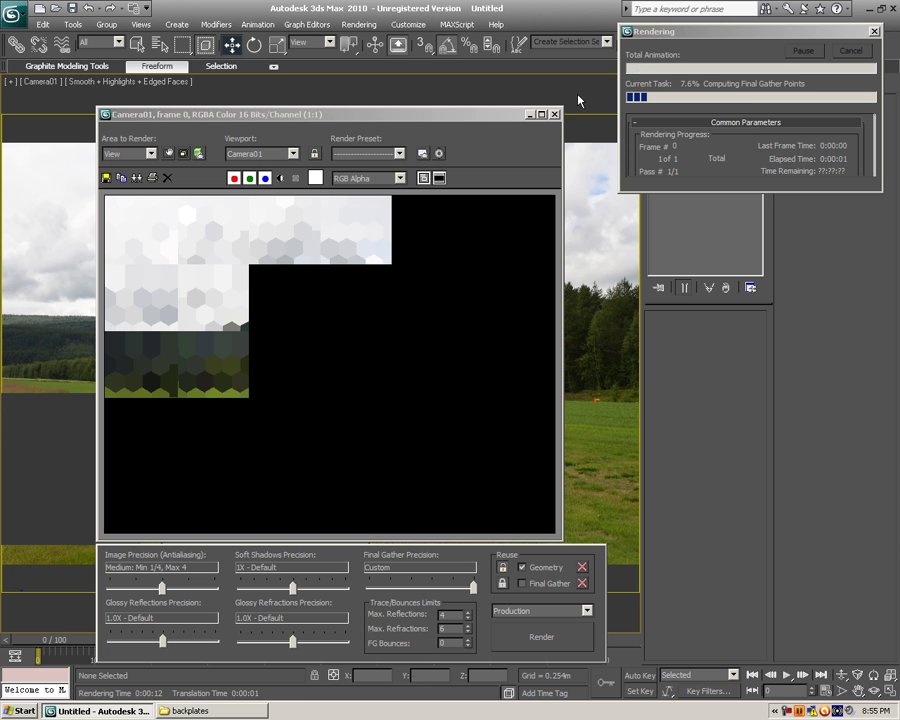
key("Escape")
Set Final Gather Precision to Disabled, re-render Camera01, and close the finished render
left_click_drag(472, 587, 368, 587)
left_click(561, 642)
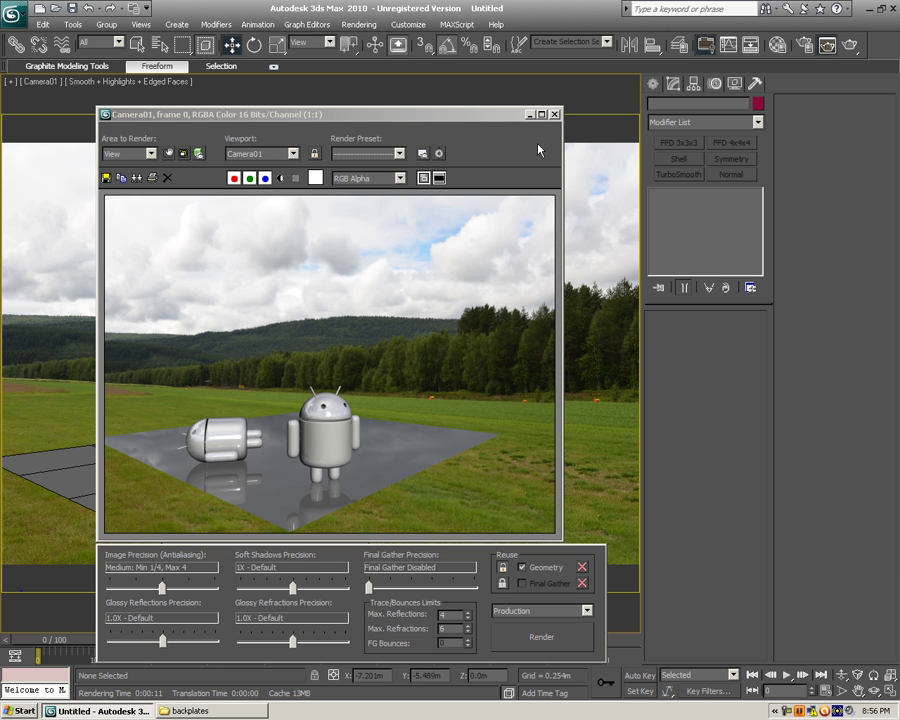
left_click(555, 114)
Make material slot 4 a Matte/Shadow/Reflection (mi) material
key("m")
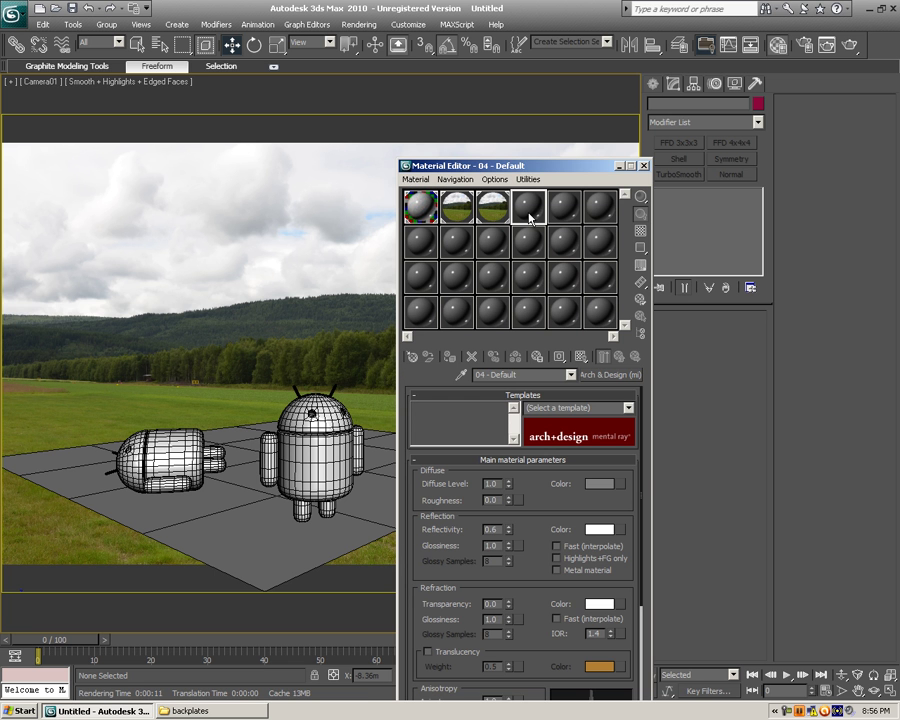
left_click(412, 357)
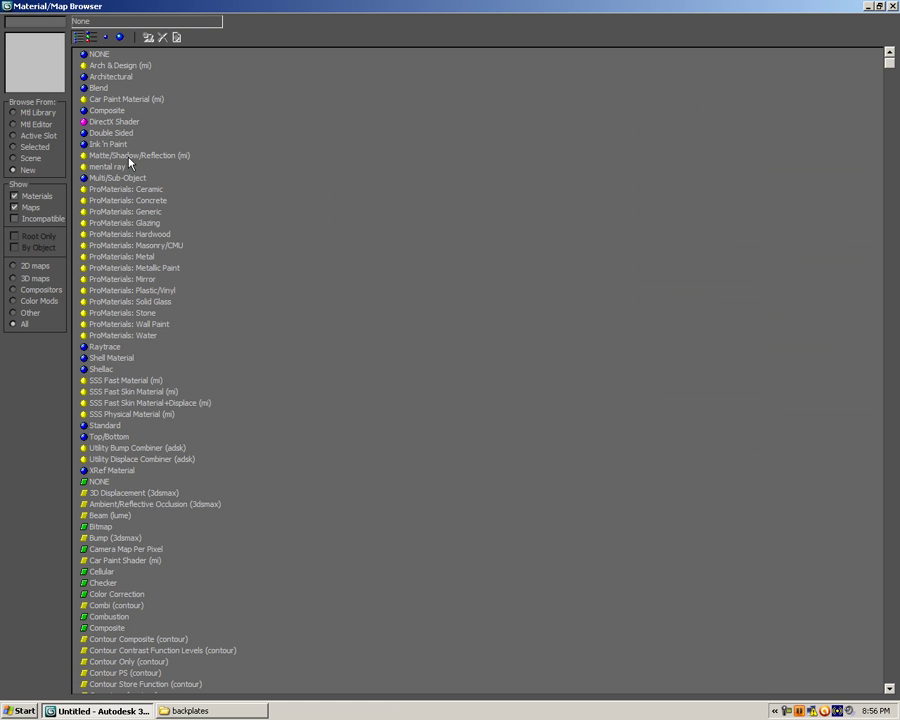
double_click(127, 156)
left_click(881, 6)
left_click_drag(560, 165, 636, 81)
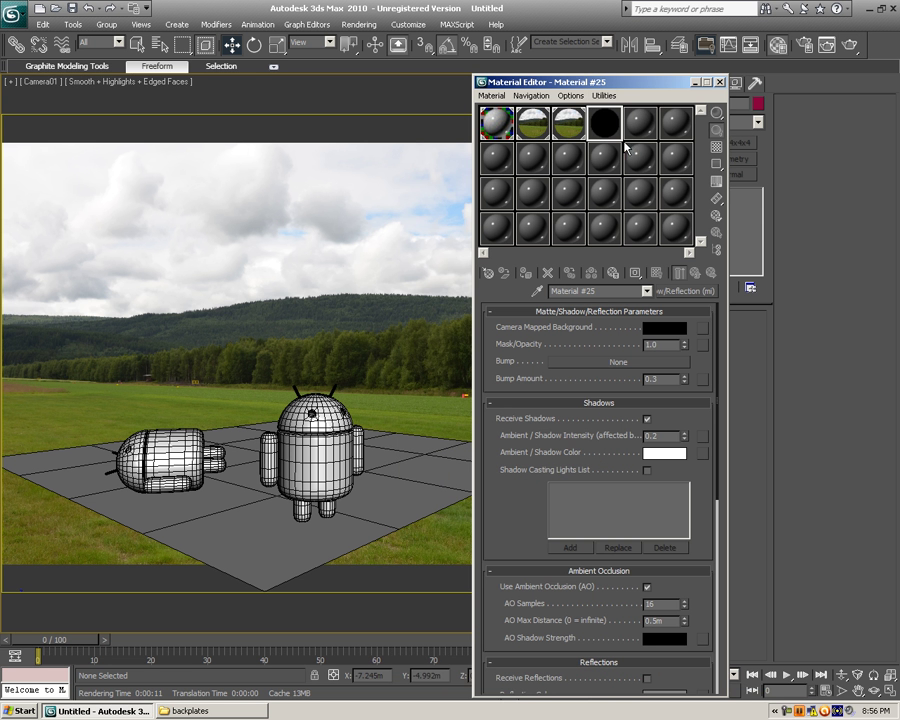
Instance the Camera_Map backplate into the material's Camera Mapped Background slot
left_click(704, 328)
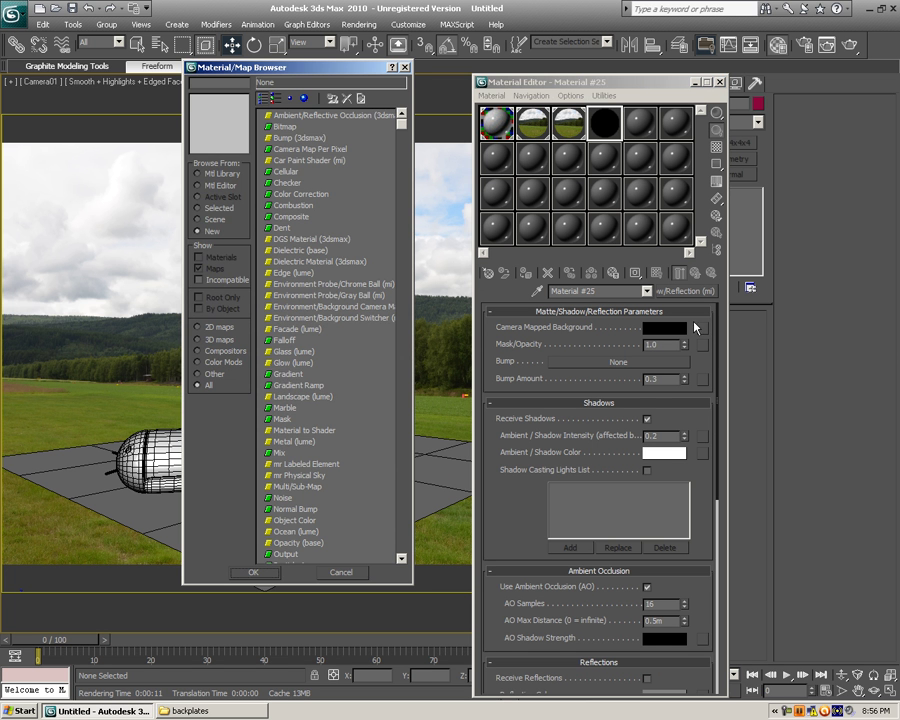
left_click(405, 67)
left_click(530, 127)
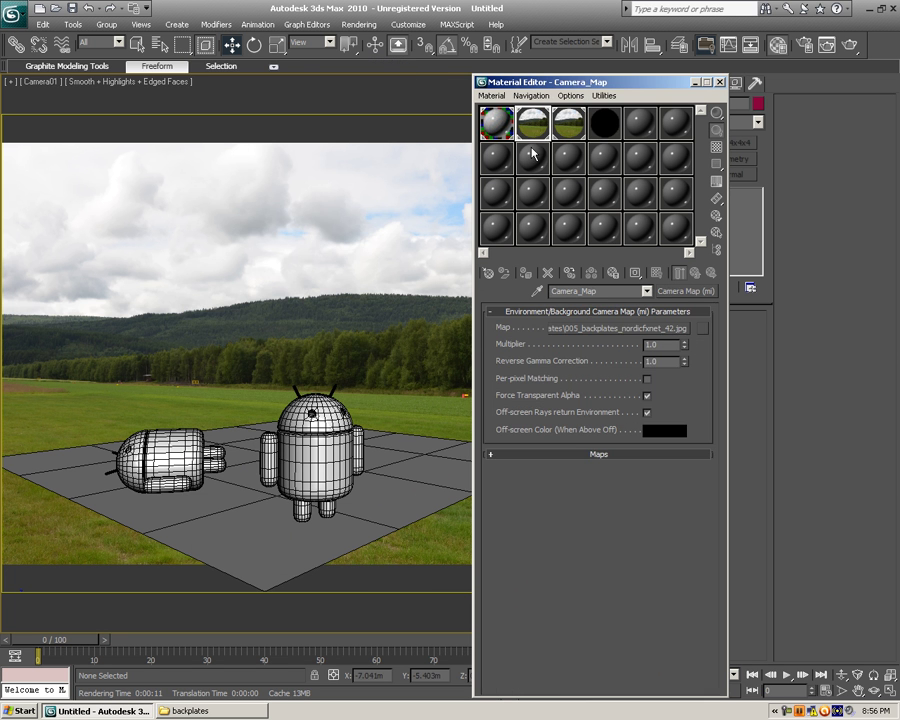
left_click(602, 122)
left_click_drag(696, 322, 701, 329)
left_click(568, 431)
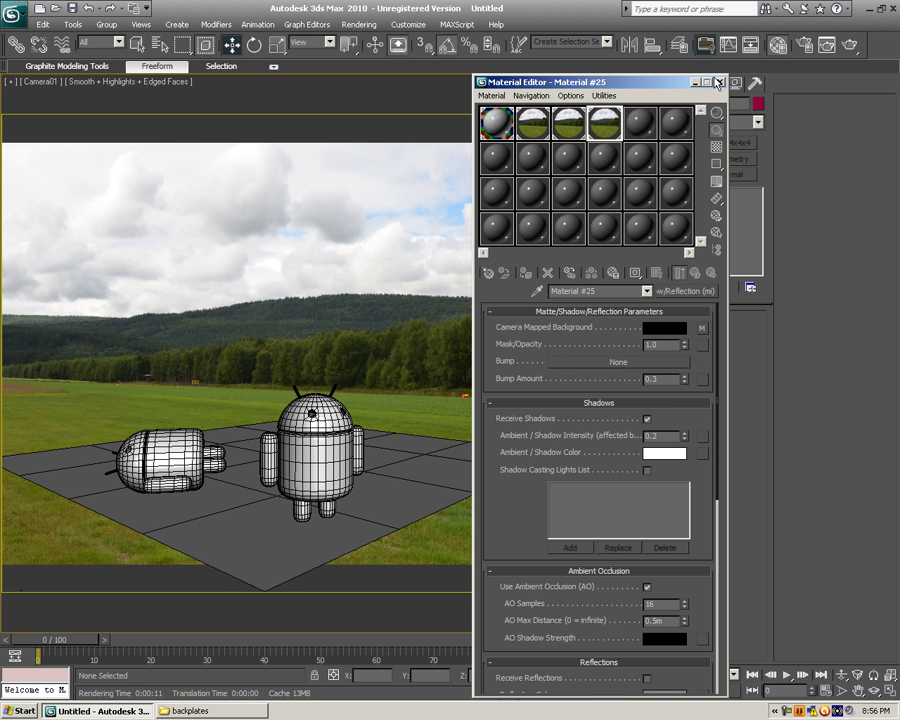
Close the Material Editor and render Camera01 again with Shift+Q
key("m")
key("shift+q")
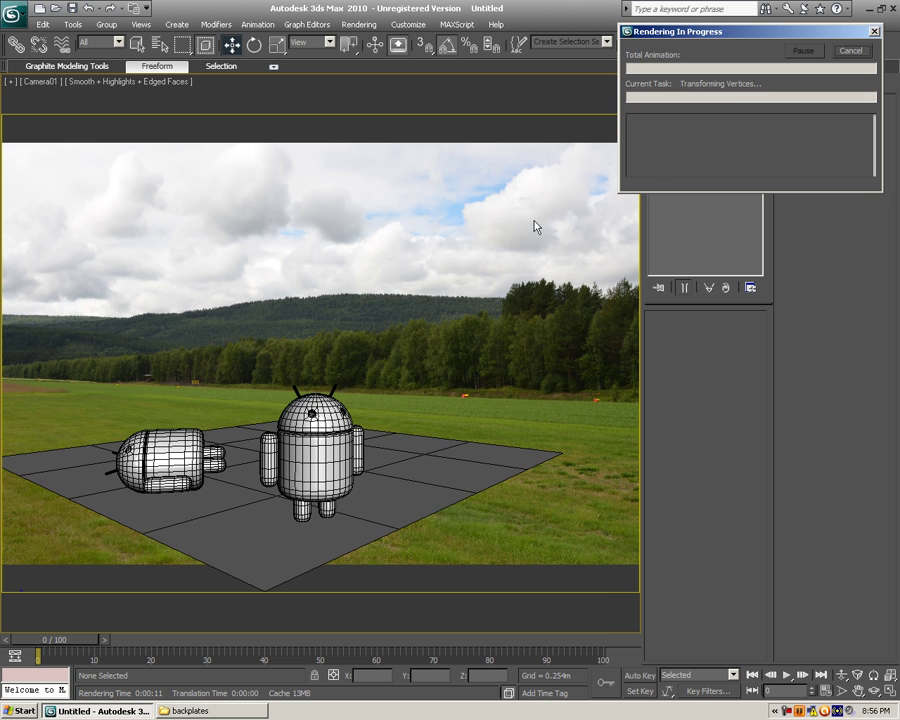